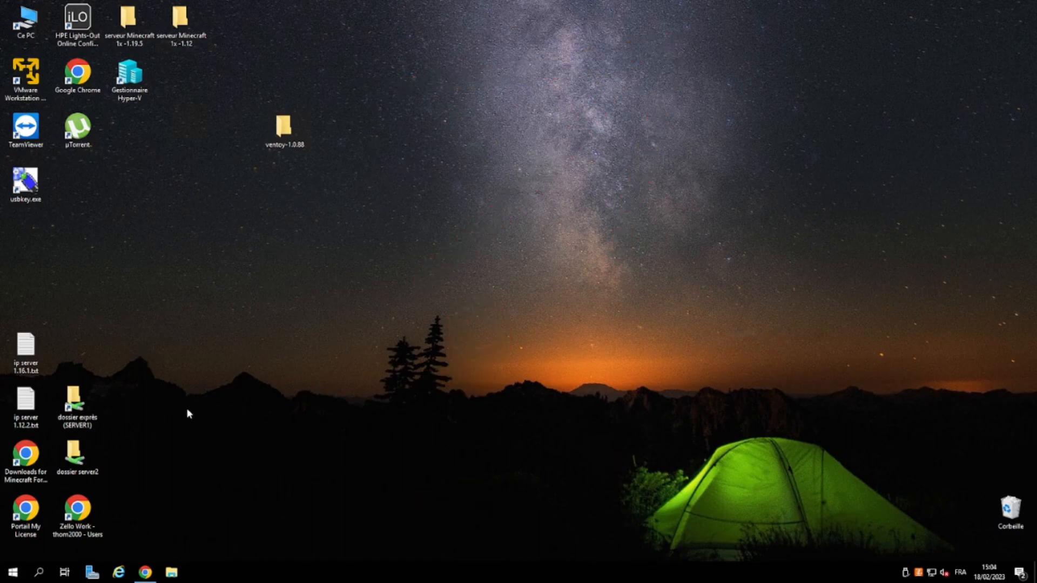
Move the µTorrent shortcut to a free area of the desktop and download the free µTorrent Classic installer for Windows.
left_click_drag(86, 141, 242, 251)
left_click(151, 567)
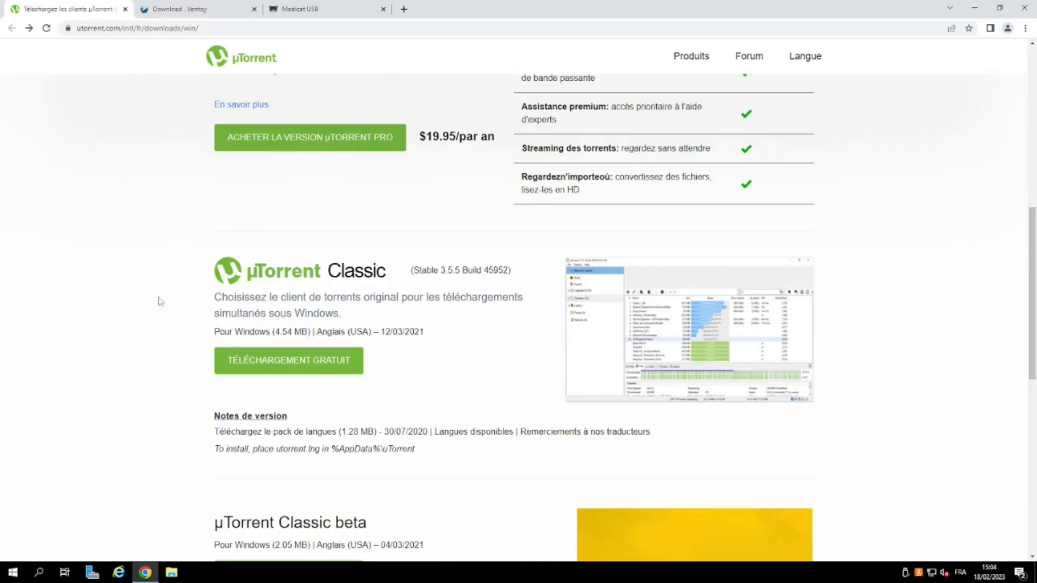
scroll(162, 378, "up", 9)
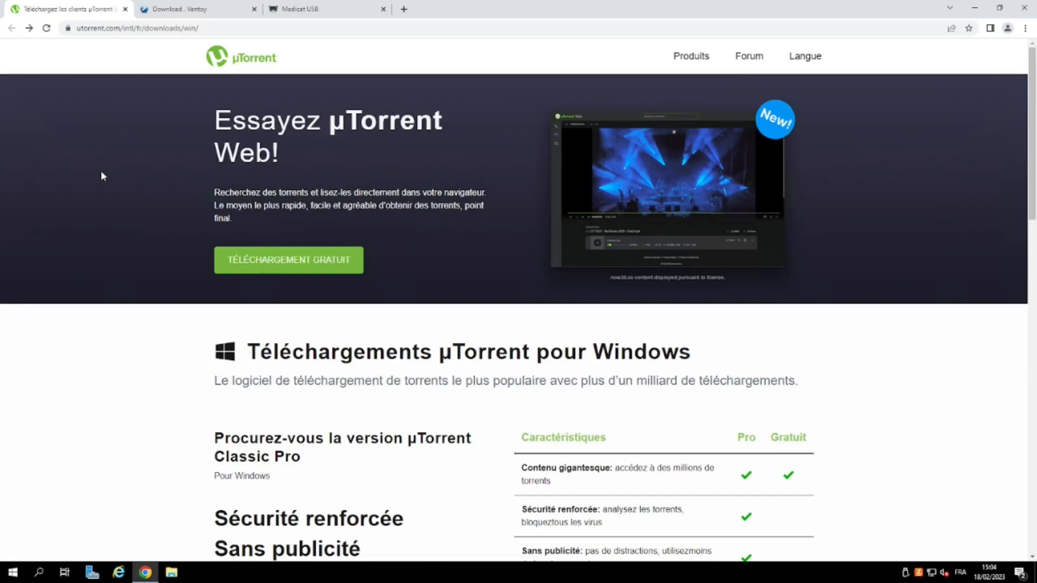
scroll(102, 176, "down", 11)
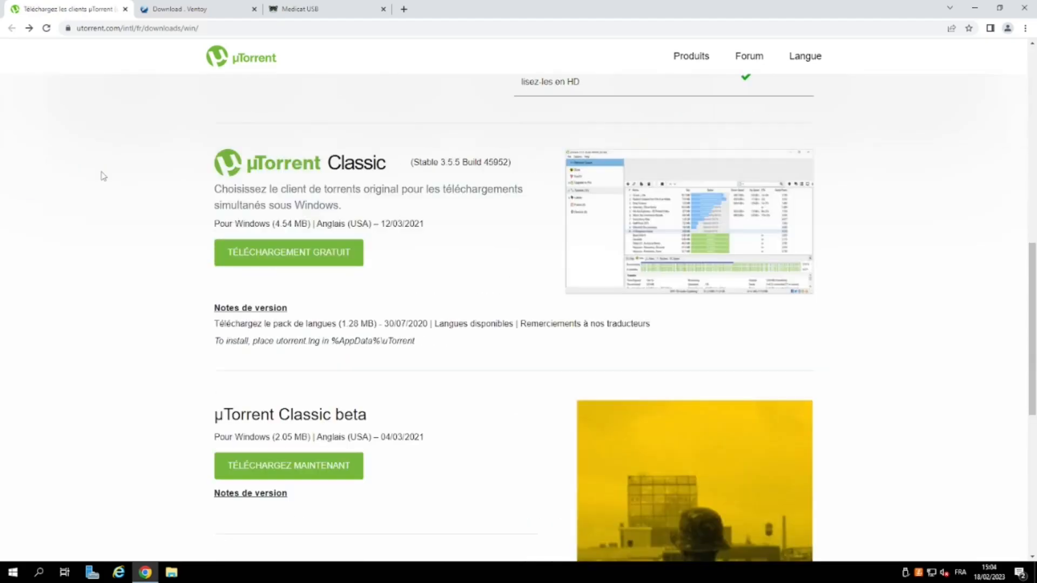
scroll(103, 176, "up", 1)
left_click_drag(244, 218, 389, 219)
left_click(258, 304)
key("alt+Left")
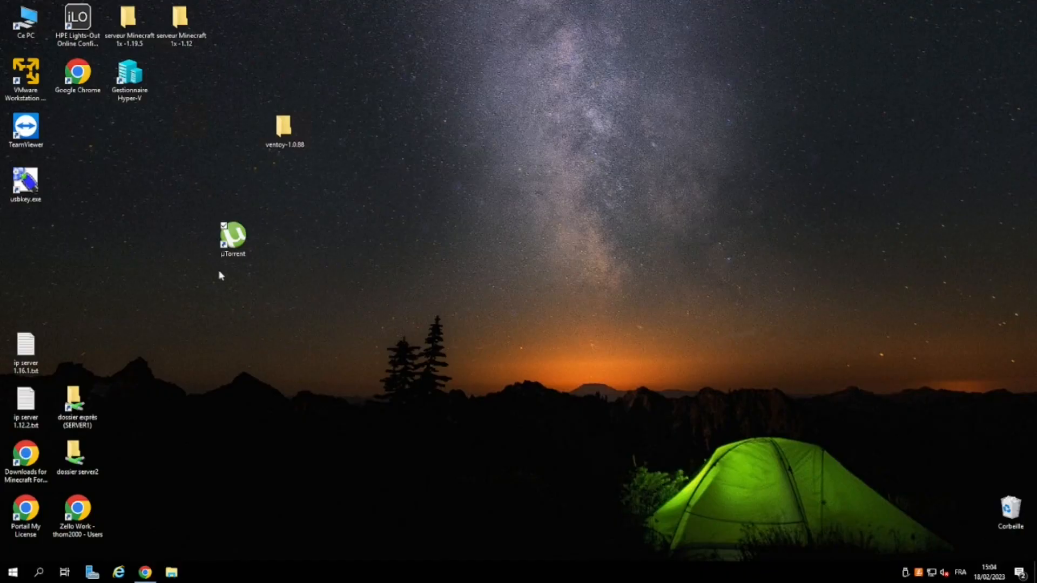
Launch µTorrent from the desktop shortcut, widen its window, and minimize it.
double_click(233, 238)
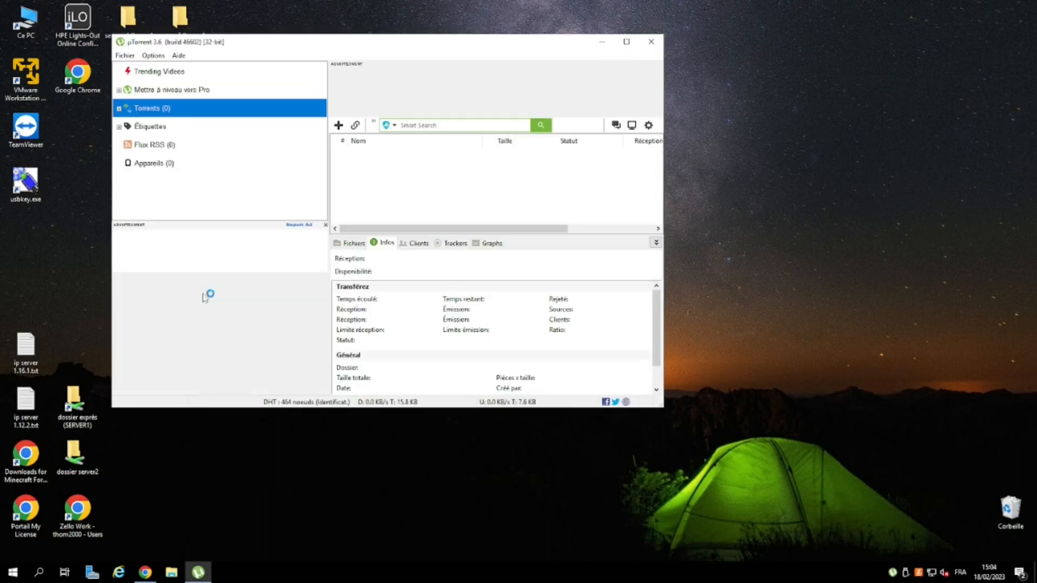
left_click_drag(663, 211, 885, 249)
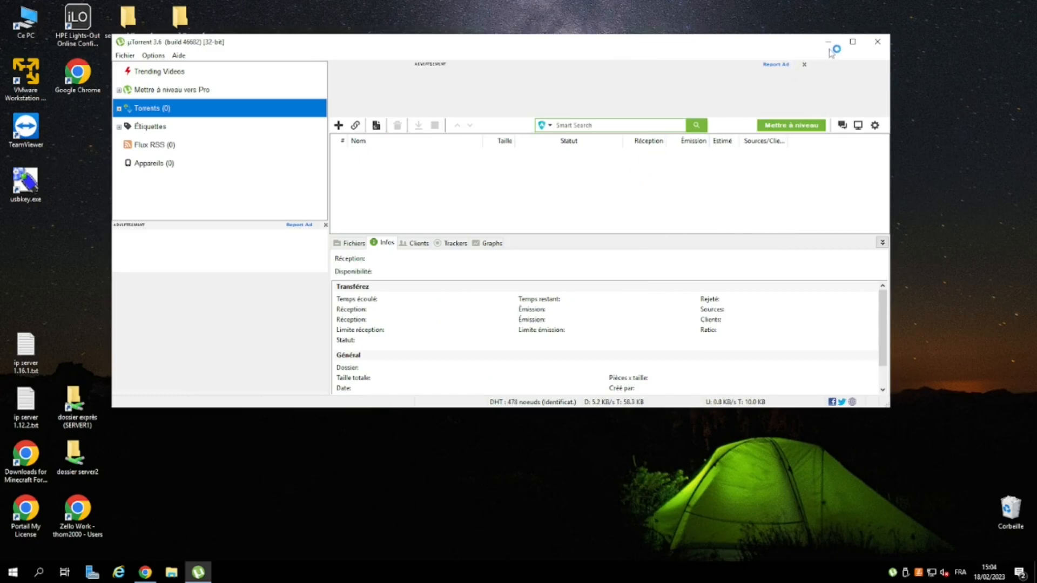
left_click(830, 43)
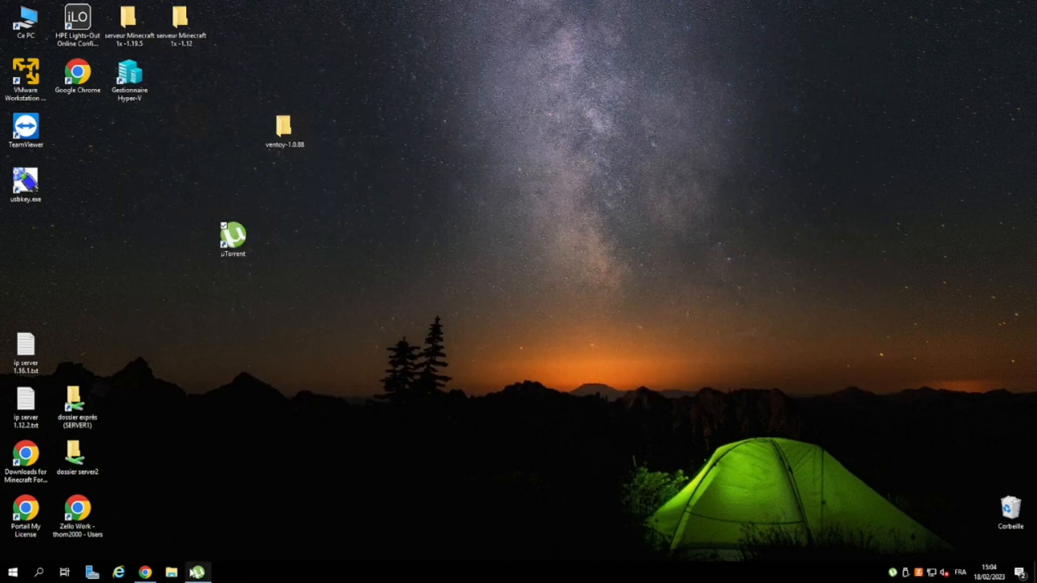
Download ventoy-1.0.88-windows.zip from Ventoy's GitHub releases, reached through the Ventoy download page in Chrome.
left_click(145, 572)
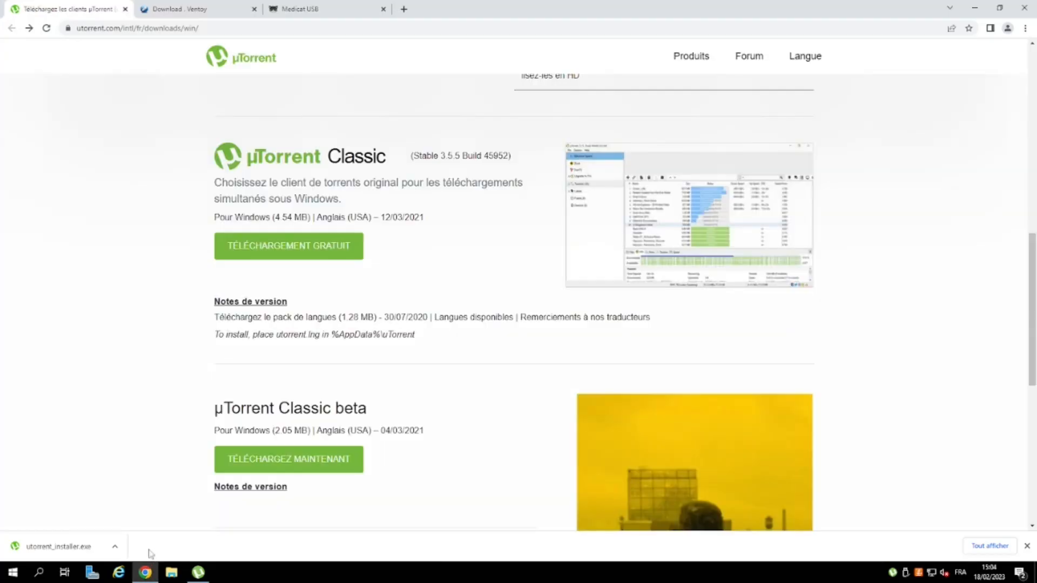
left_click(172, 9)
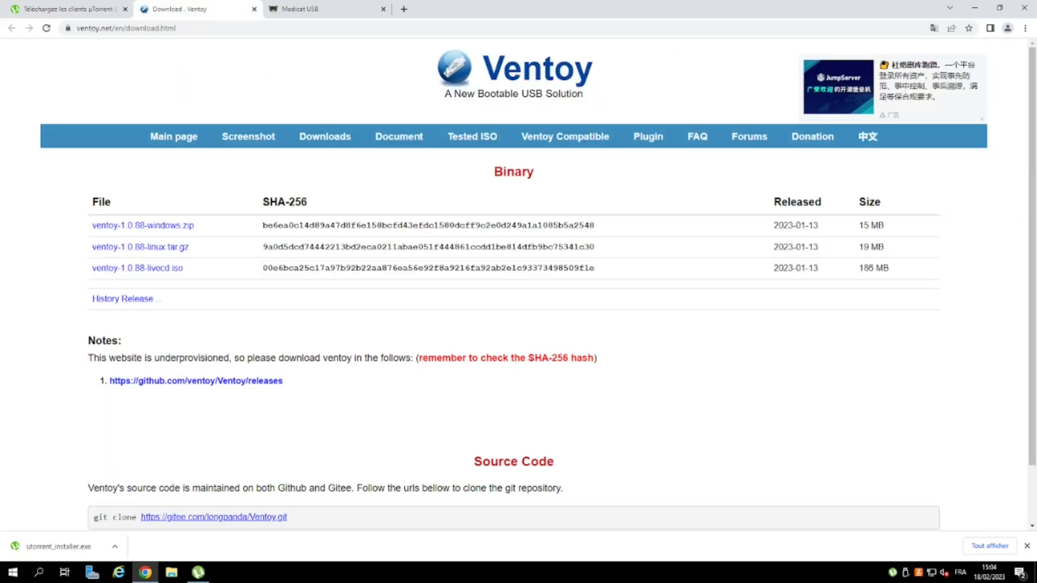
double_click(531, 73)
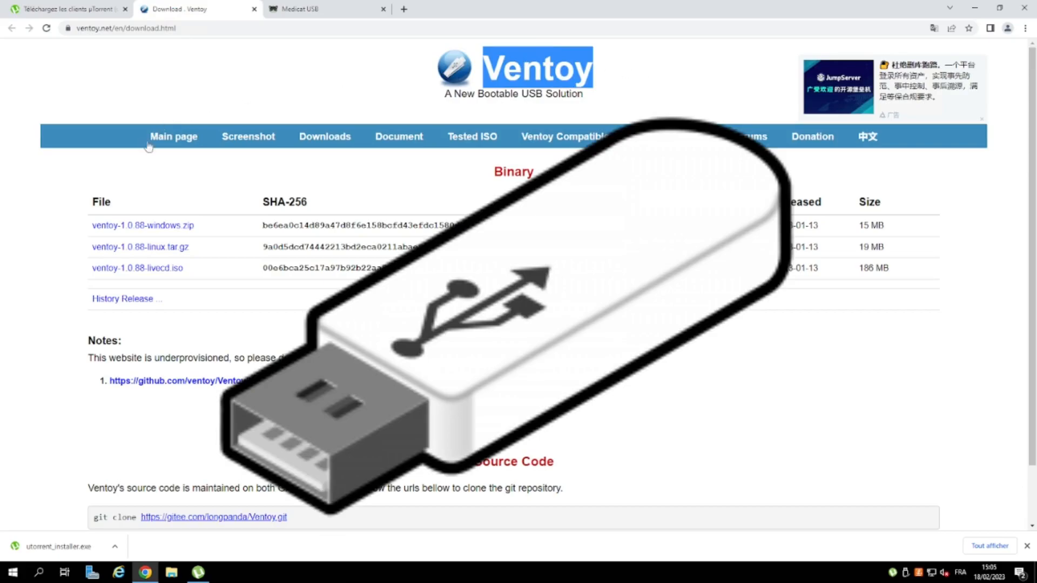
left_click(130, 229)
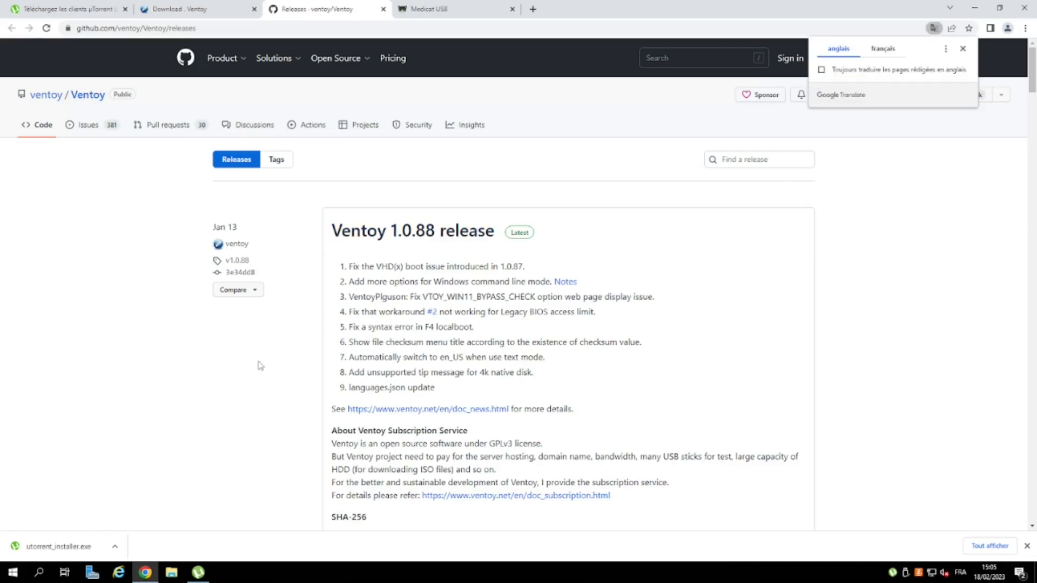
scroll(259, 369, "down", 7)
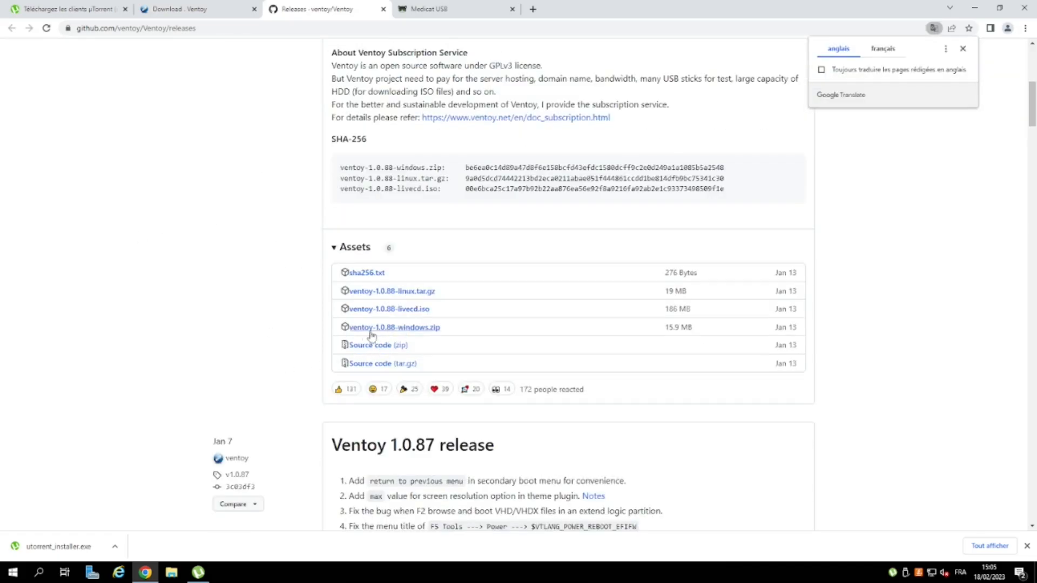
left_click(354, 329)
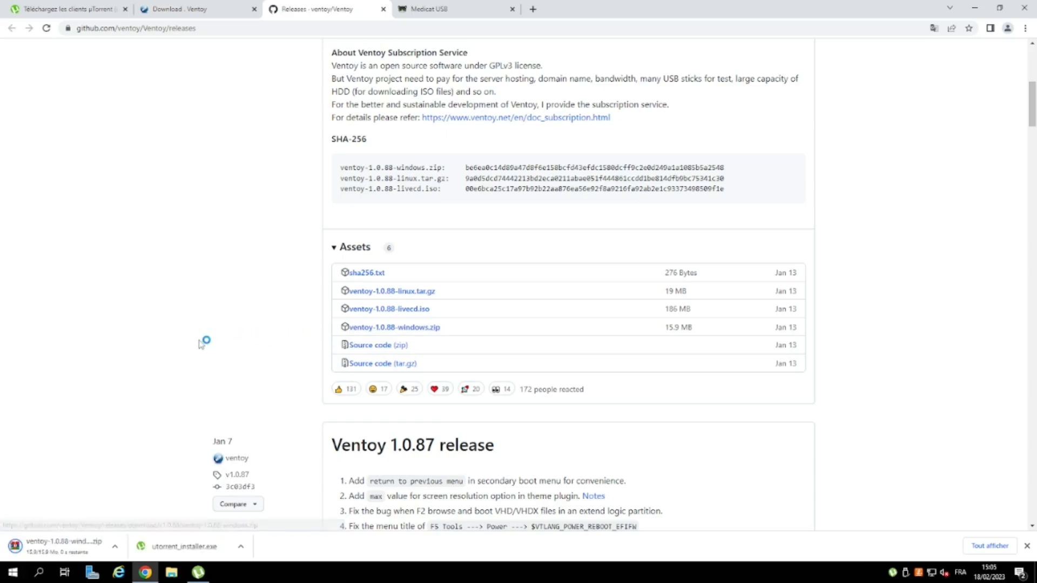
Extract the ventoy-1.0.88 folder from the downloaded archive to the desktop, replacing existing files, and place it below the µTorrent shortcut.
left_click_drag(567, 15, 625, 26)
left_click(366, 361)
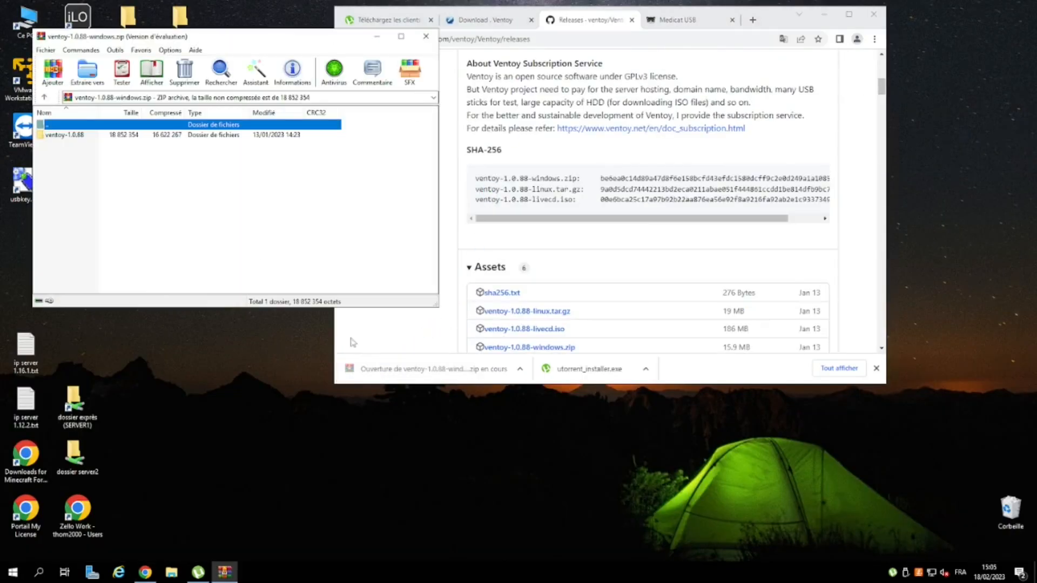
left_click_drag(92, 138, 220, 470)
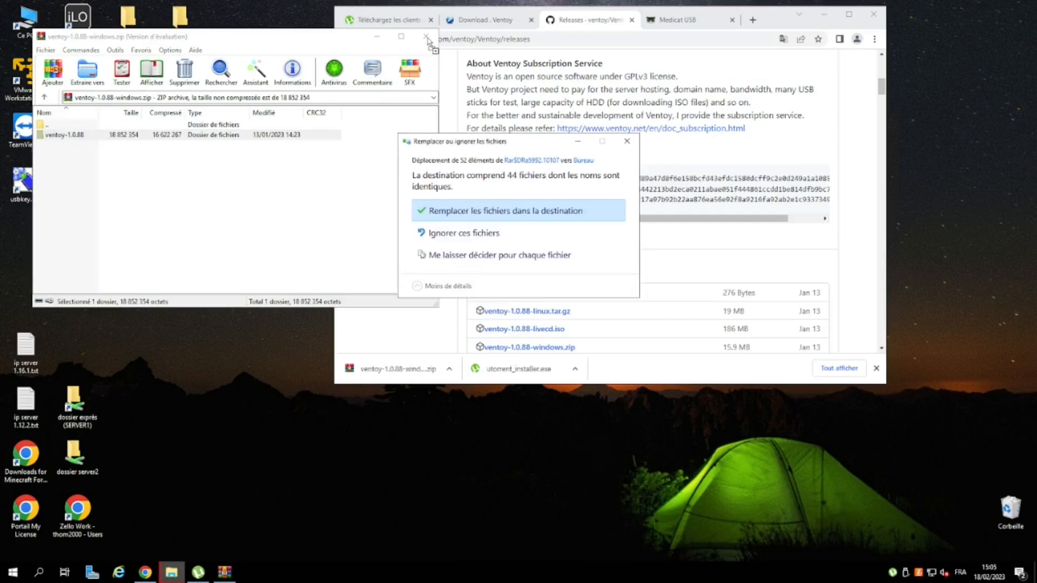
left_click(435, 210)
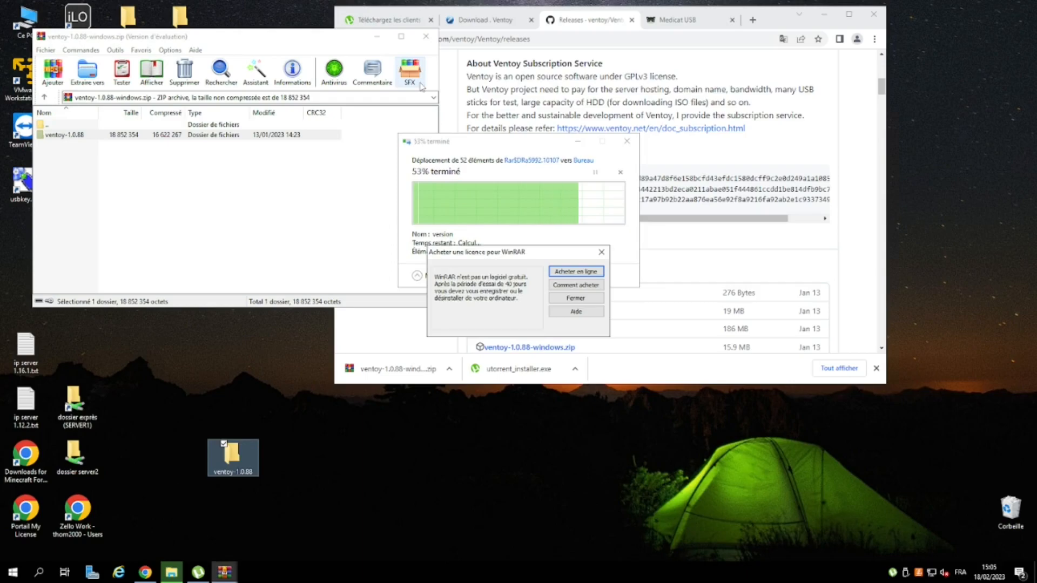
left_click(425, 36)
left_click_drag(232, 455, 232, 295)
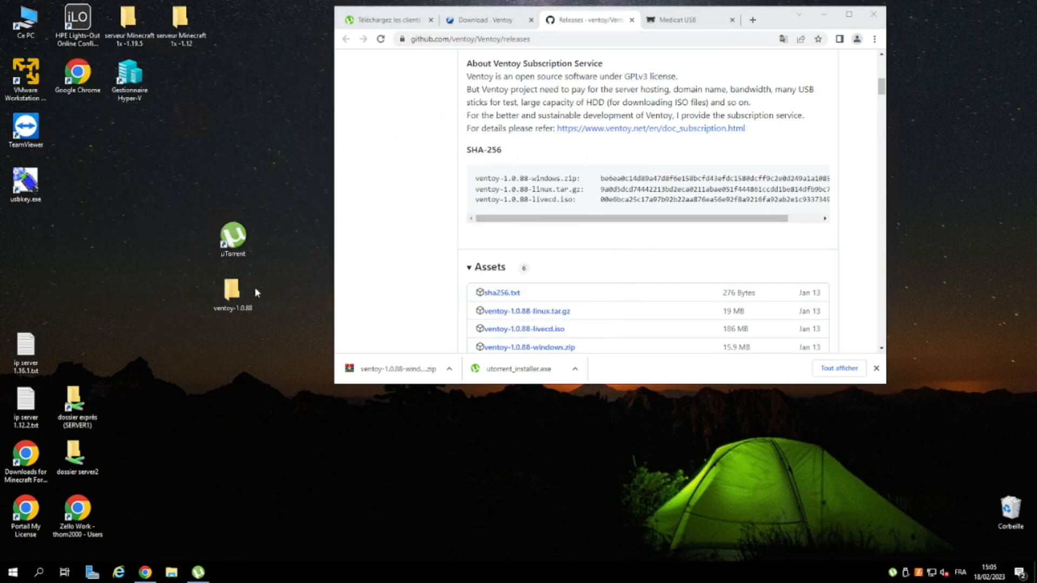
Open the extracted ventoy-1.0.88 folder, point out Ventoy2Disk.exe, and minimize the folder window.
double_click(243, 294)
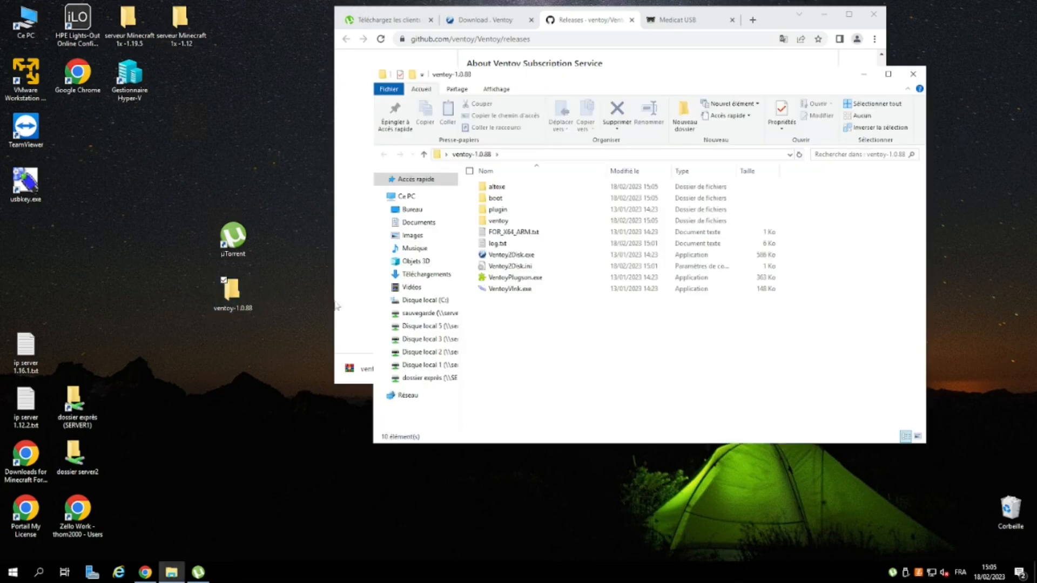
left_click(501, 257)
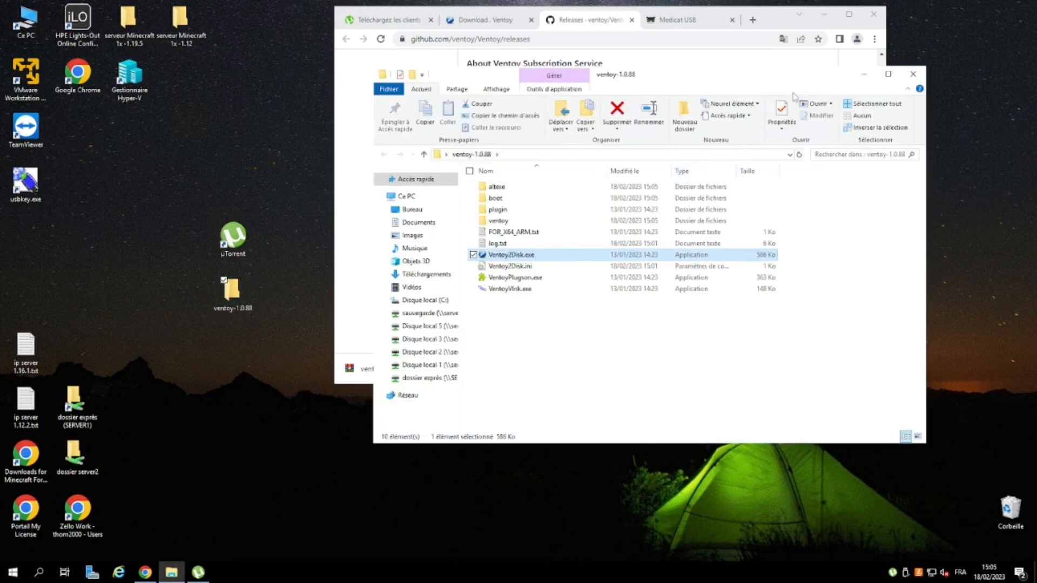
left_click(867, 76)
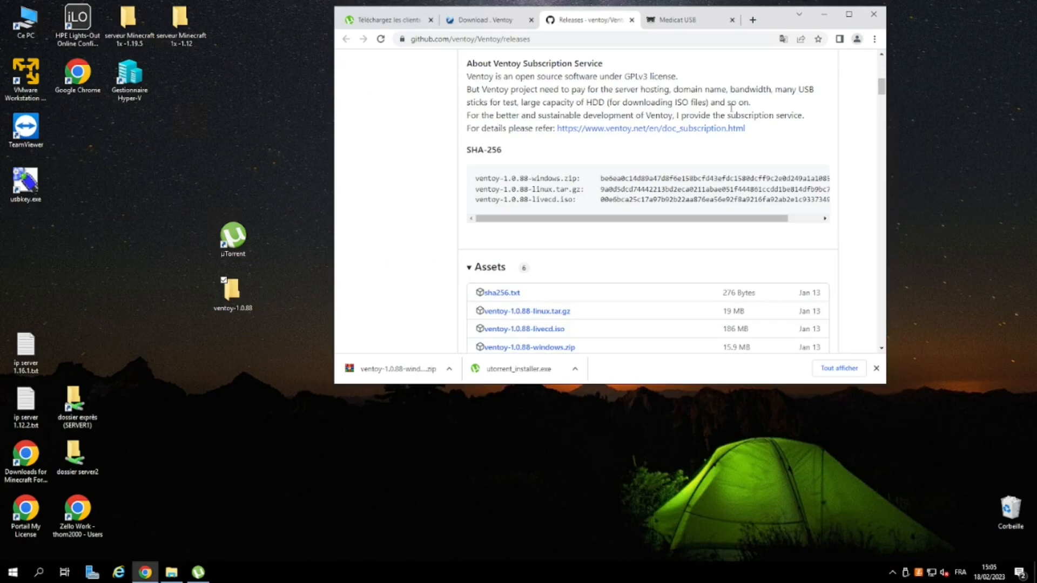
Close the GitHub releases page and download the MediCat torrent file from the Medicat USB site's downloads section.
left_click(631, 20)
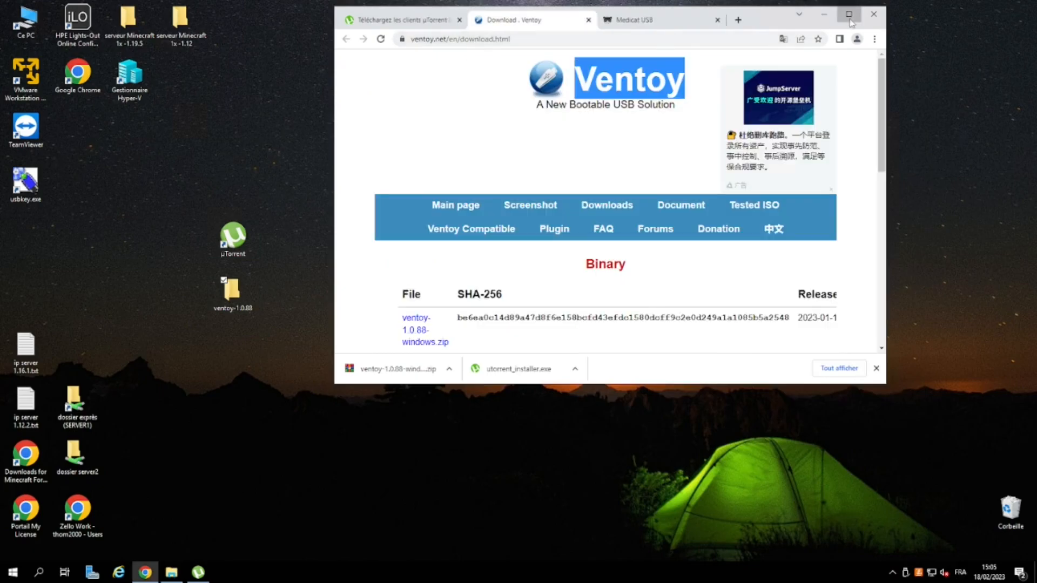
left_click(849, 14)
left_click(281, 14)
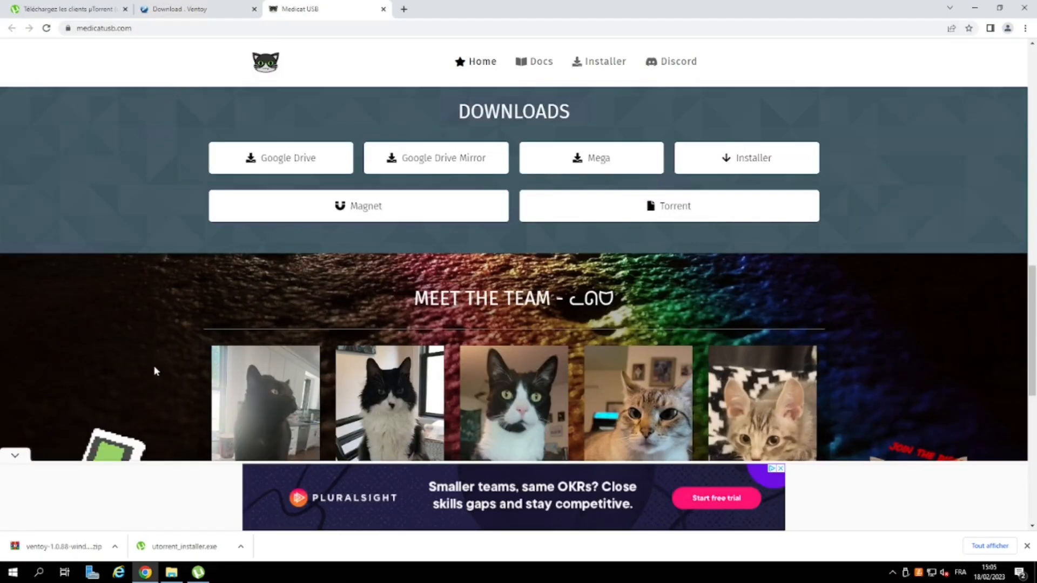
scroll(155, 370, "up", 15)
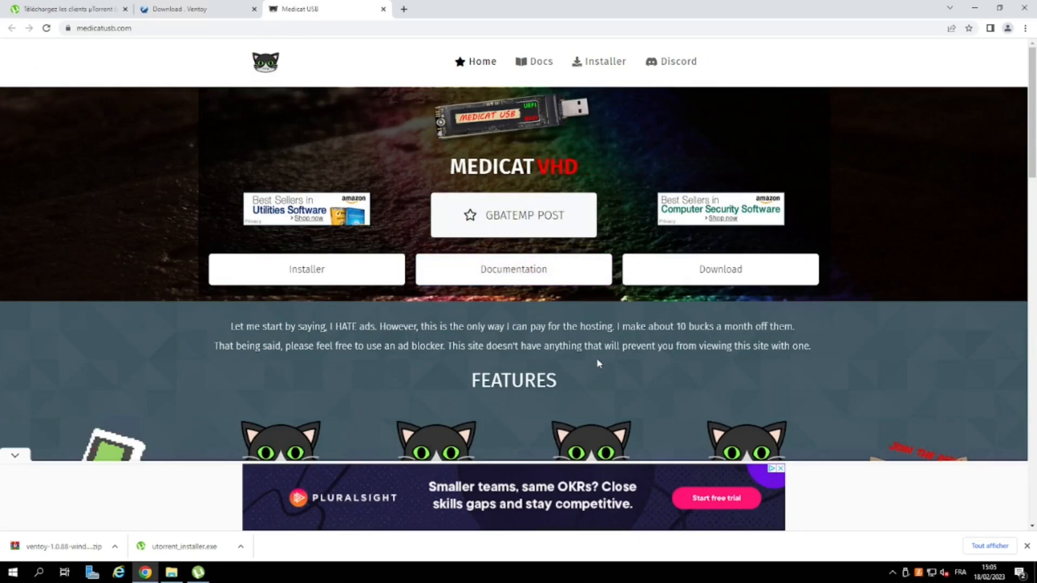
left_click(704, 271)
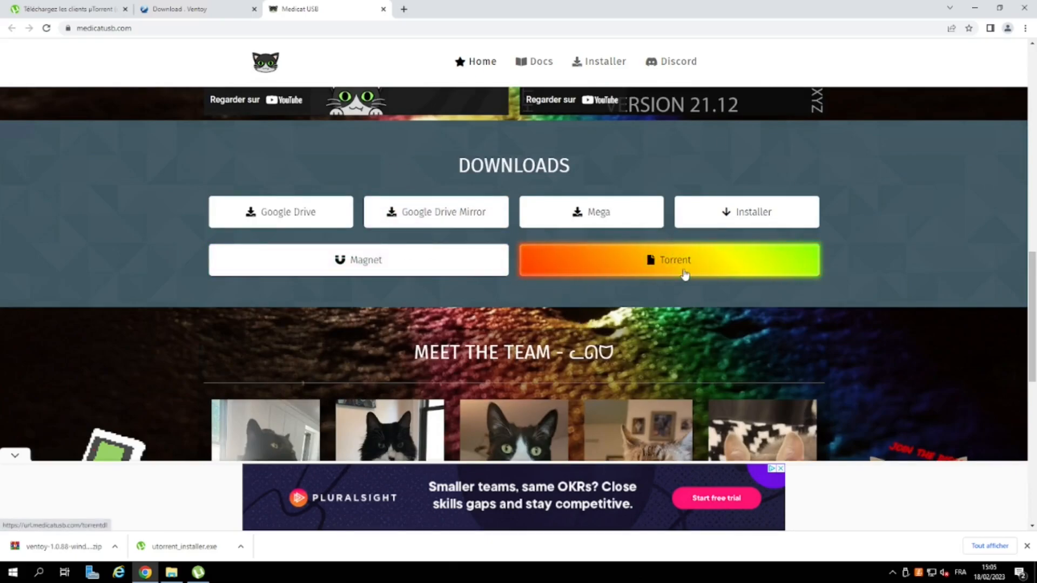
left_click(633, 267)
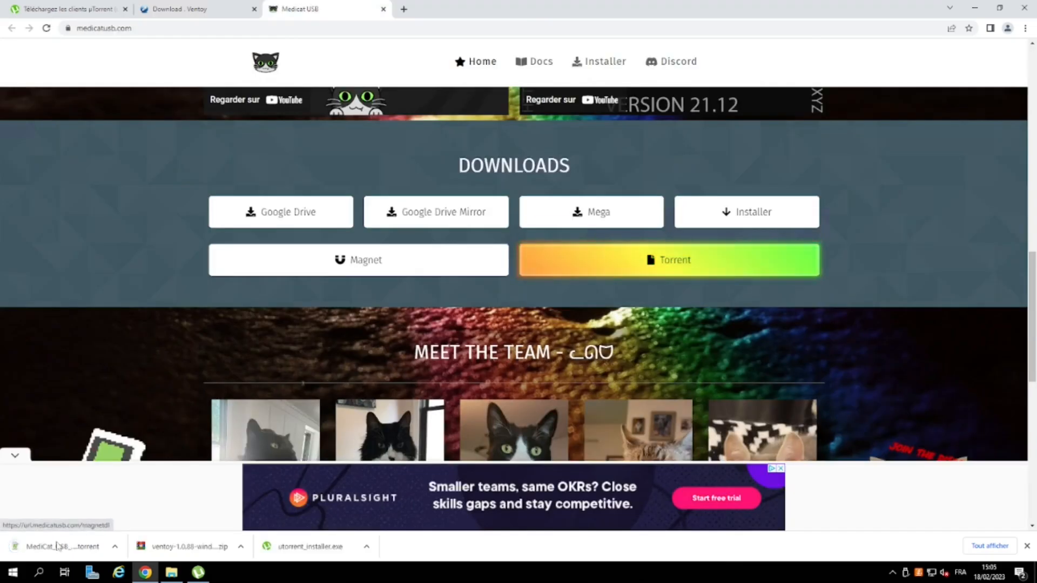
Place the downloaded MediCat torrent file on the desktop below the Ventoy folder and minimize the browser.
double_click(580, 15)
left_click_drag(486, 372, 237, 398)
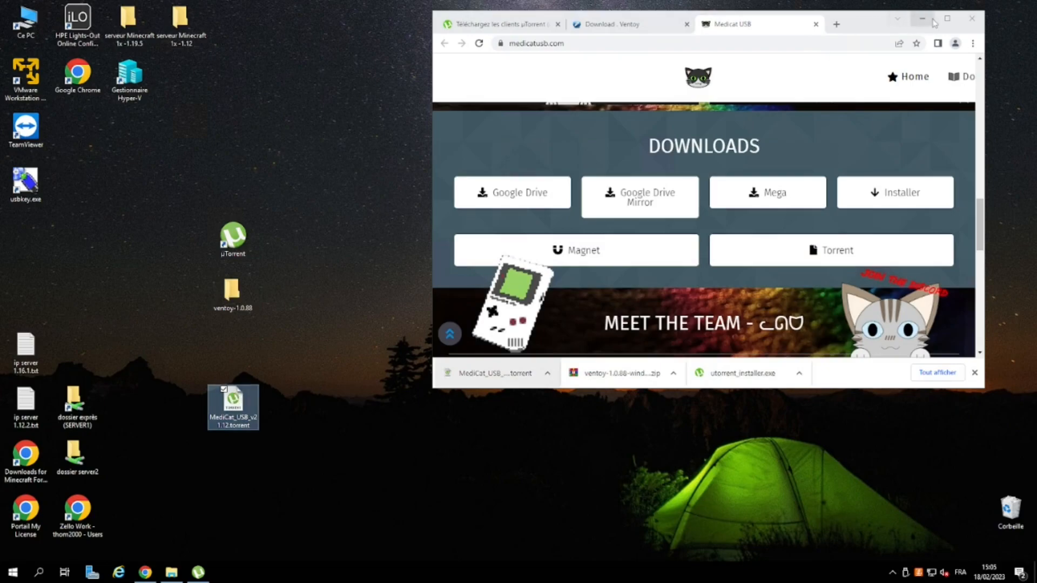
left_click(922, 19)
Open the MediCat torrent file in µTorrent and add it under the name "MediCat USB v21.12 &&".
left_click(230, 408)
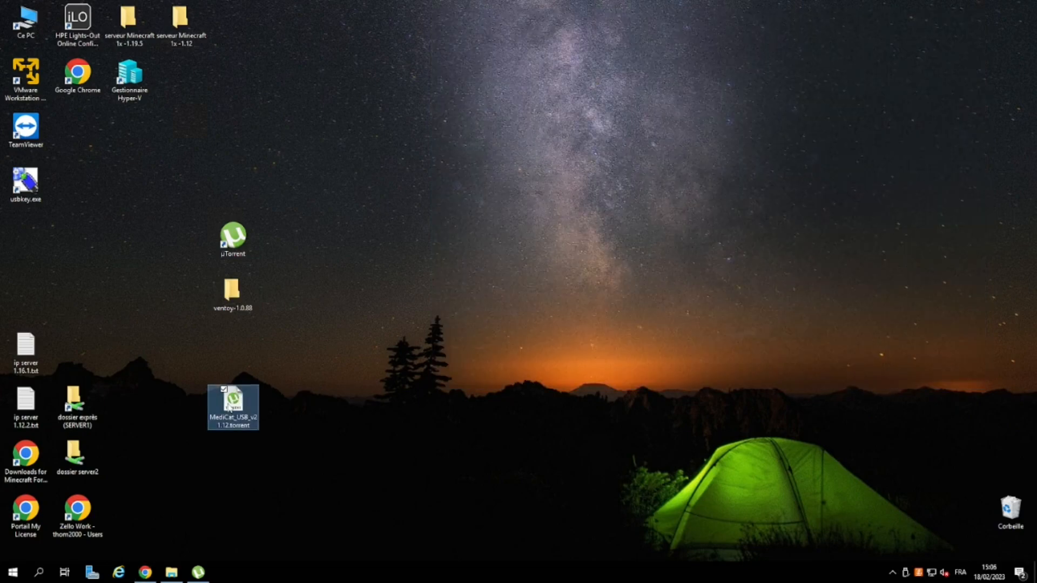
double_click(212, 413)
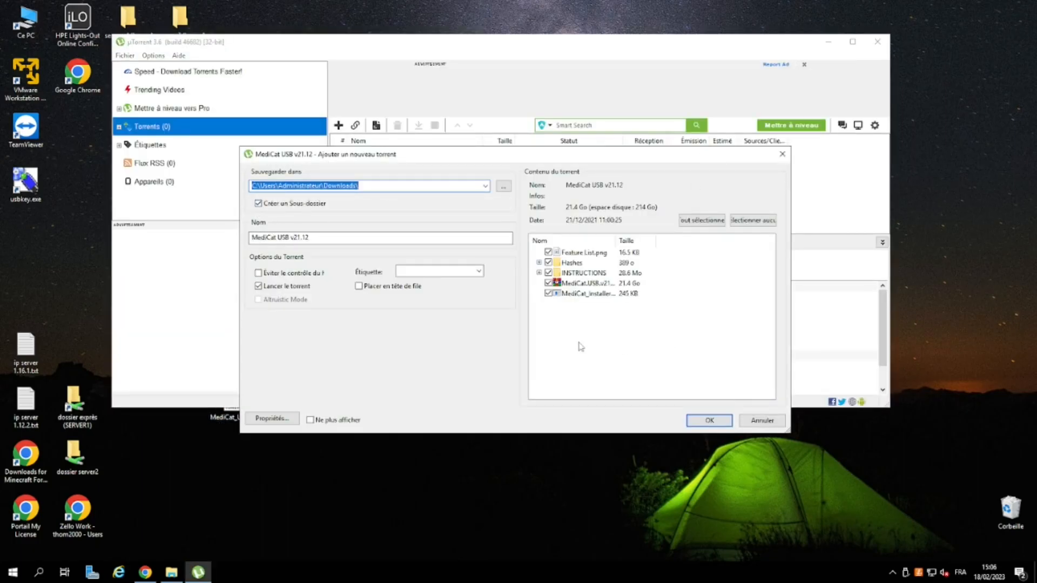
left_click(354, 242)
type("&&")
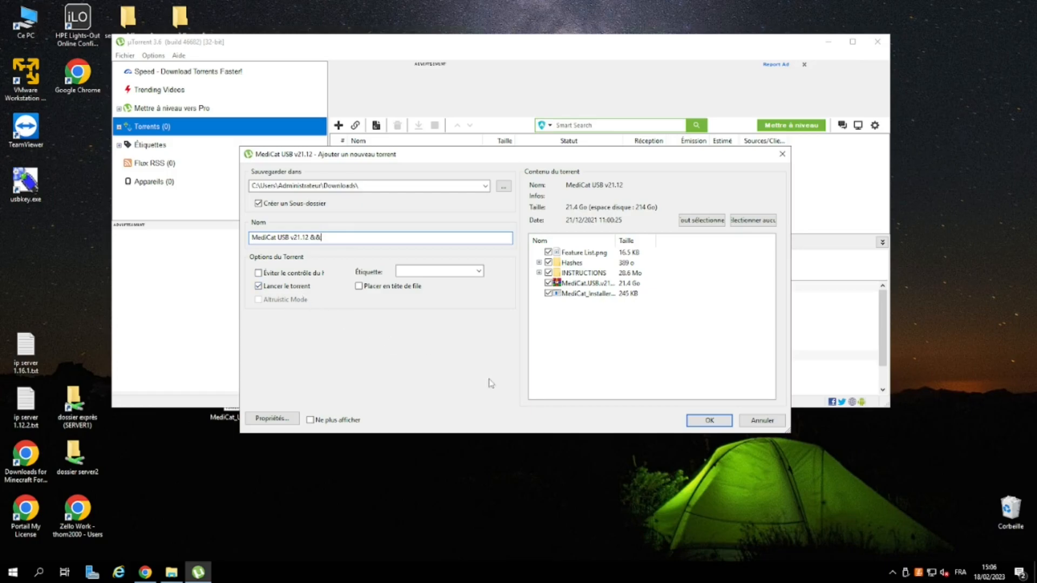
left_click(696, 424)
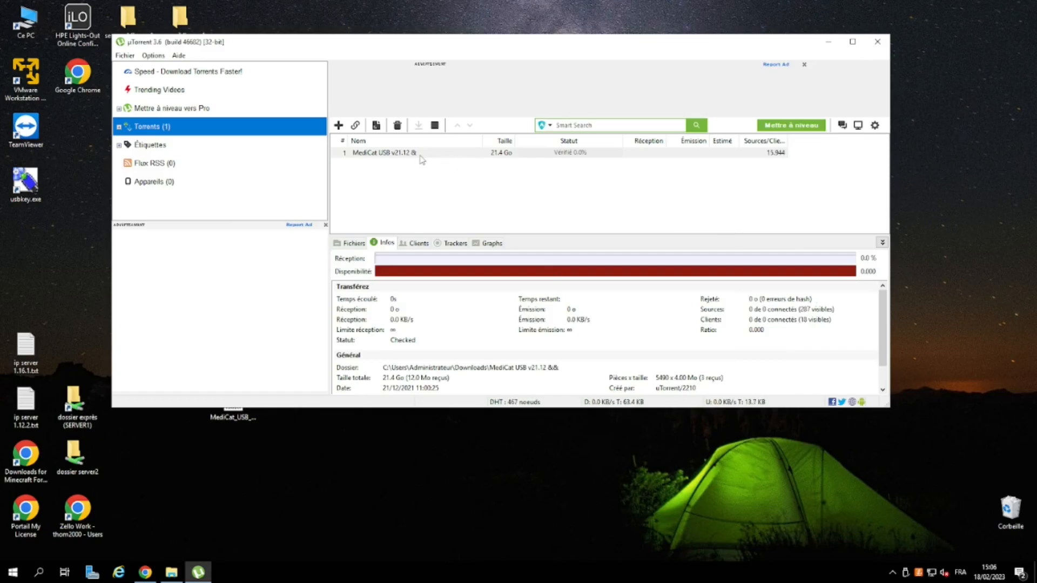
Remove the MediCat torrent from µTorrent's list and minimize the program.
left_click(398, 127)
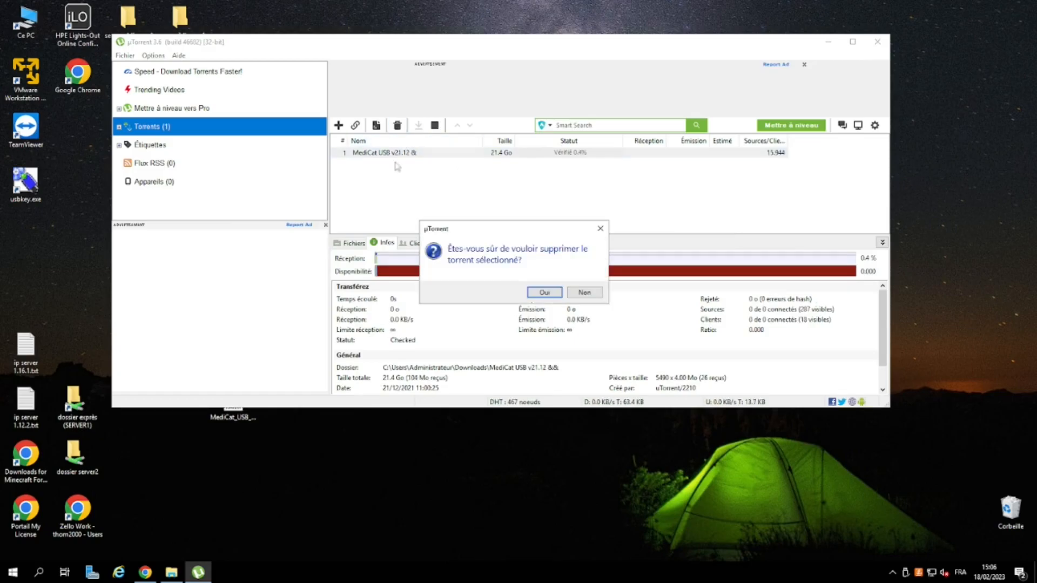
left_click(543, 291)
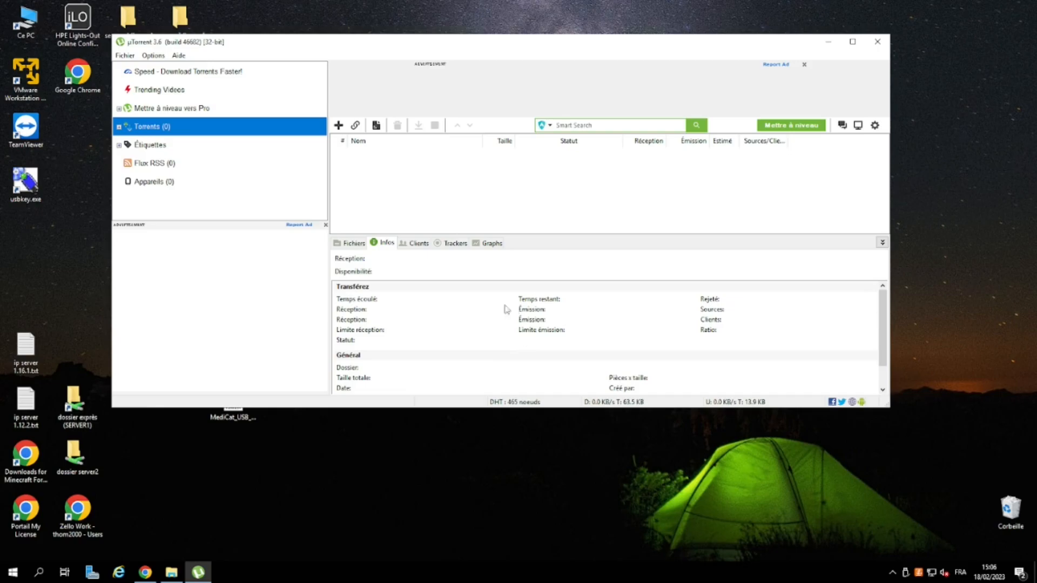
left_click(837, 45)
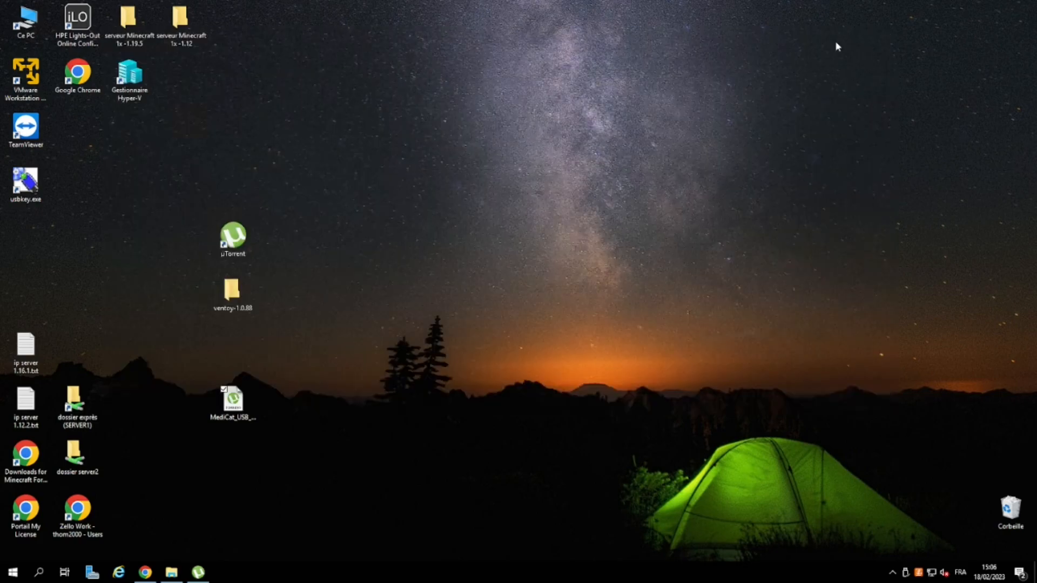
Send the desktop copy of the MediCat torrent file to the Recycle Bin and open the Téléchargements folder in File Explorer.
left_click_drag(233, 402, 1008, 510)
double_click(25, 21)
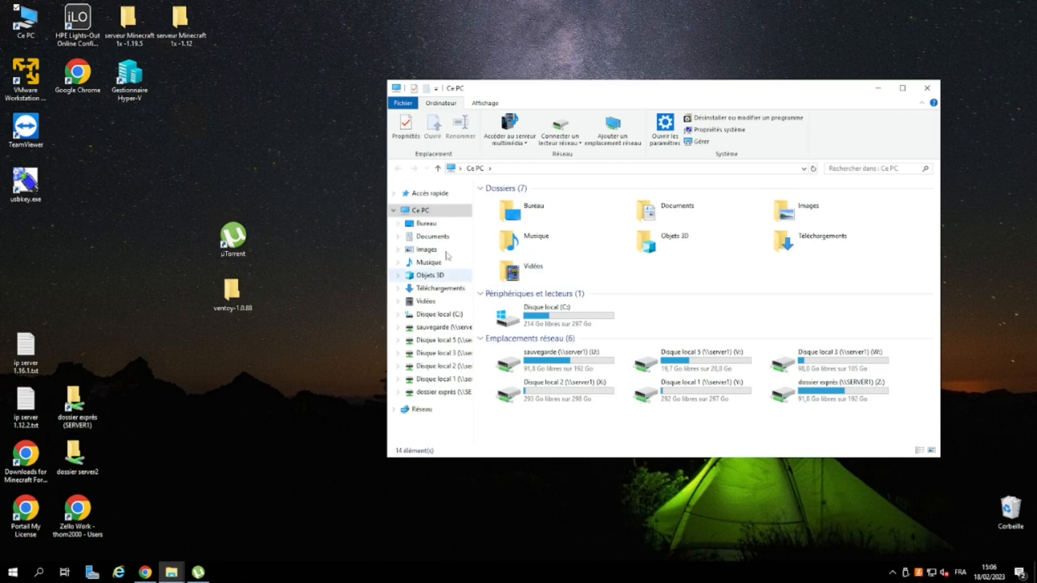
left_click(432, 288)
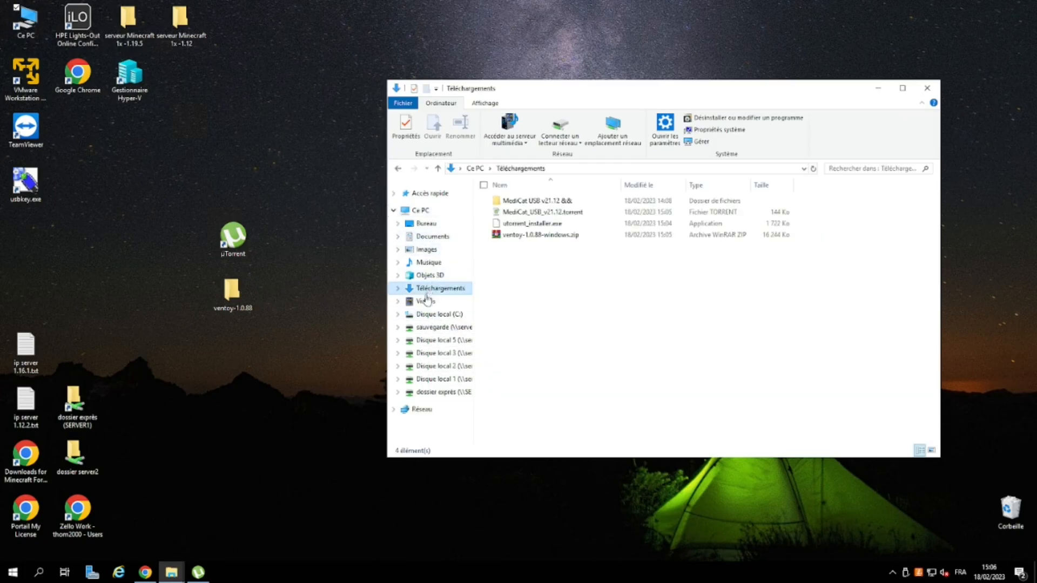
Move the "MediCat USB v21.12 &&" folder from Téléchargements to the desktop and close the File Explorer window.
left_click(536, 203)
left_click_drag(536, 202, 730, 237)
left_click(927, 88)
Open the desktop folder "MediCat USB v21.12 &&" and move its window aside to uncover the Ventoy folder.
double_click(755, 245)
left_click_drag(538, 287, 554, 238)
left_click(567, 340)
left_click_drag(637, 107, 904, 89)
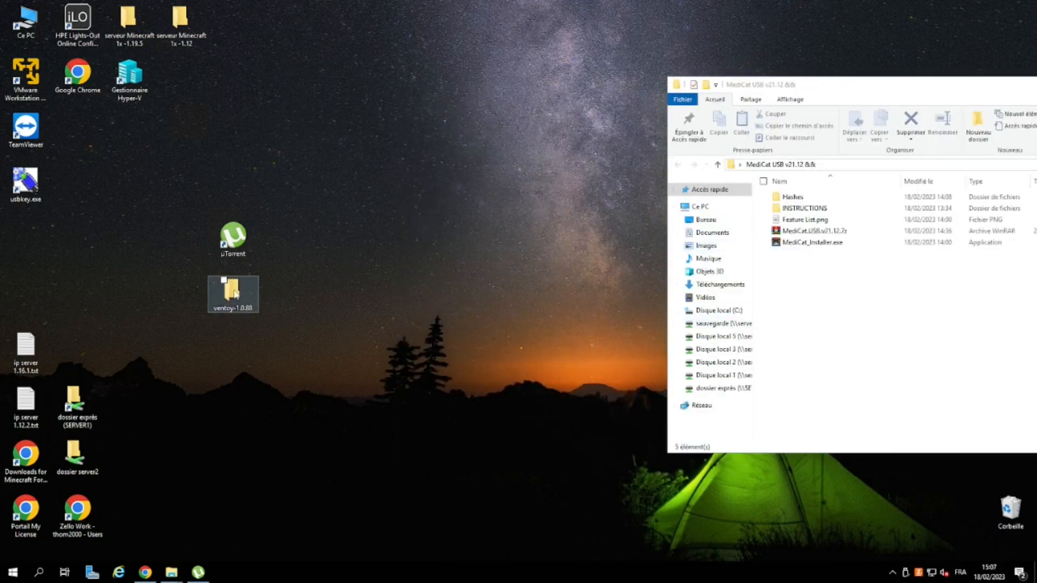
Open the ventoy-1.0.88 folder beside the MediCat window and launch Ventoy2Disk.exe from it.
double_click(234, 295)
left_click_drag(502, 78, 178, 76)
left_click_drag(197, 101, 198, 102)
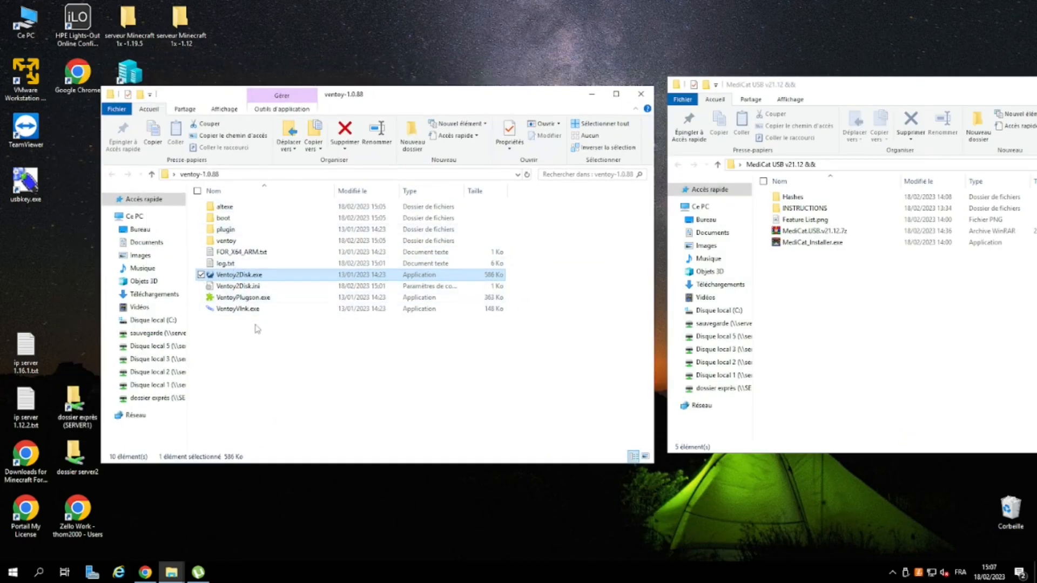
double_click(235, 277)
left_click_drag(479, 197, 417, 192)
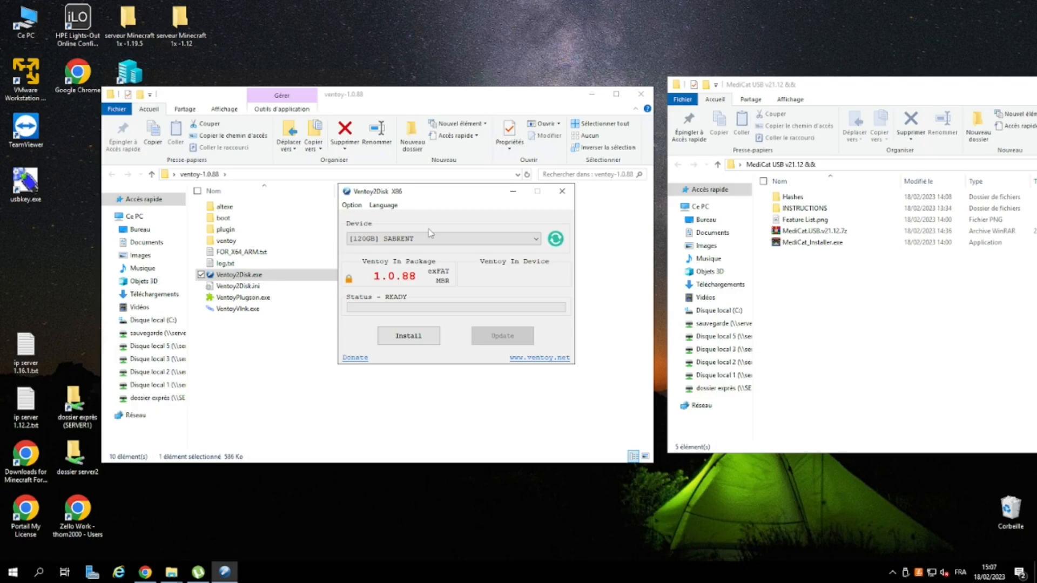
left_click_drag(805, 81, 707, 83)
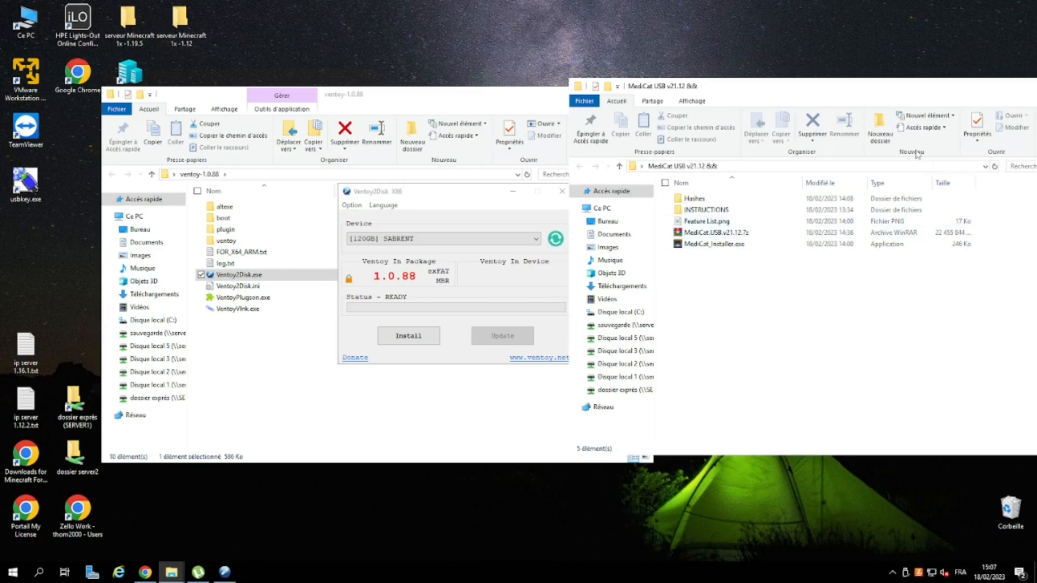
left_click_drag(743, 96, 873, 102)
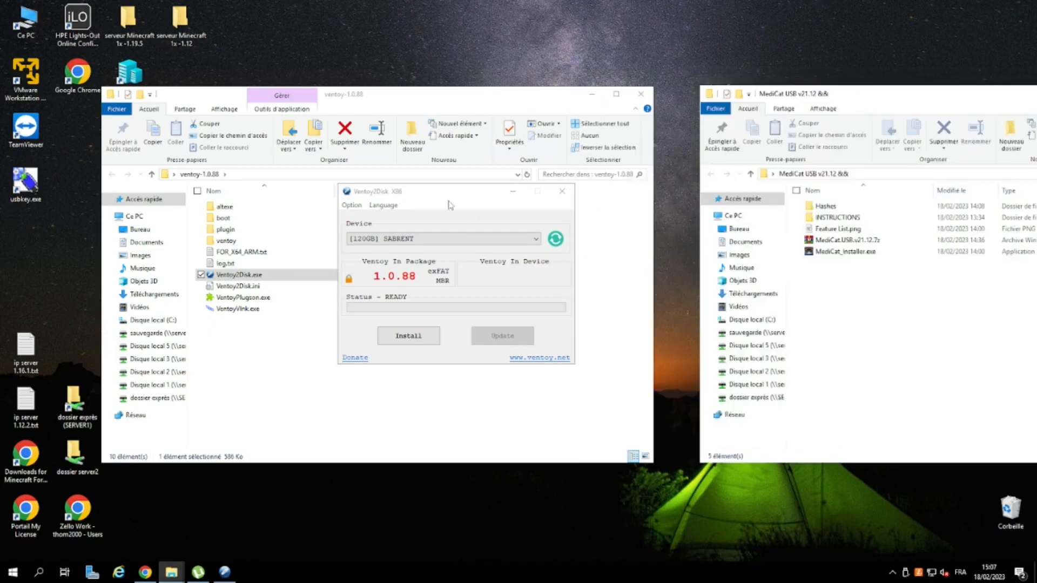
Install Ventoy 1.0.88 on the [120GB] SABRENT device, accepting both format warnings, and close Ventoy2Disk.
left_click(419, 238)
left_click(419, 250)
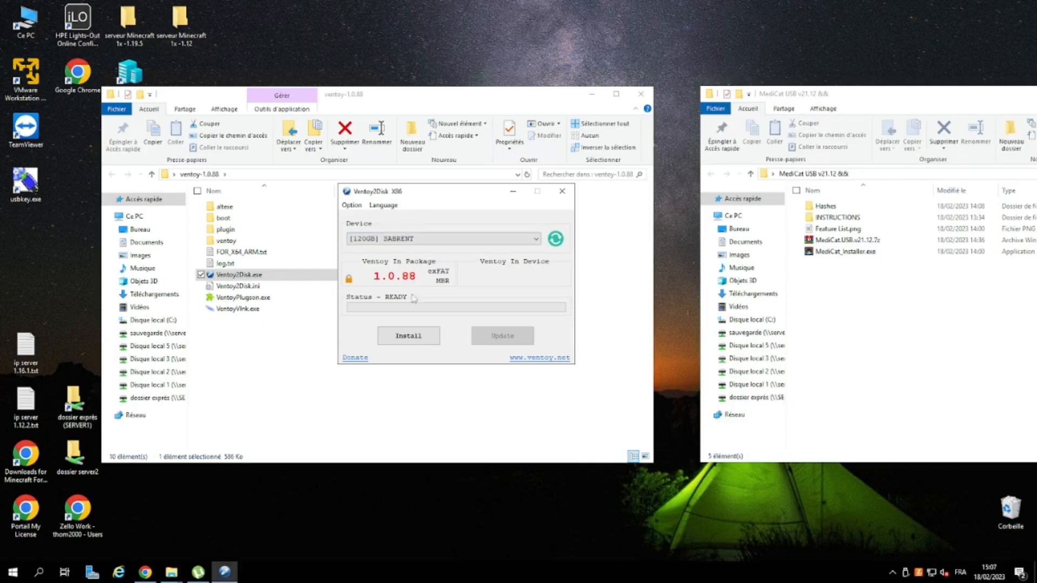
left_click(408, 336)
left_click(543, 327)
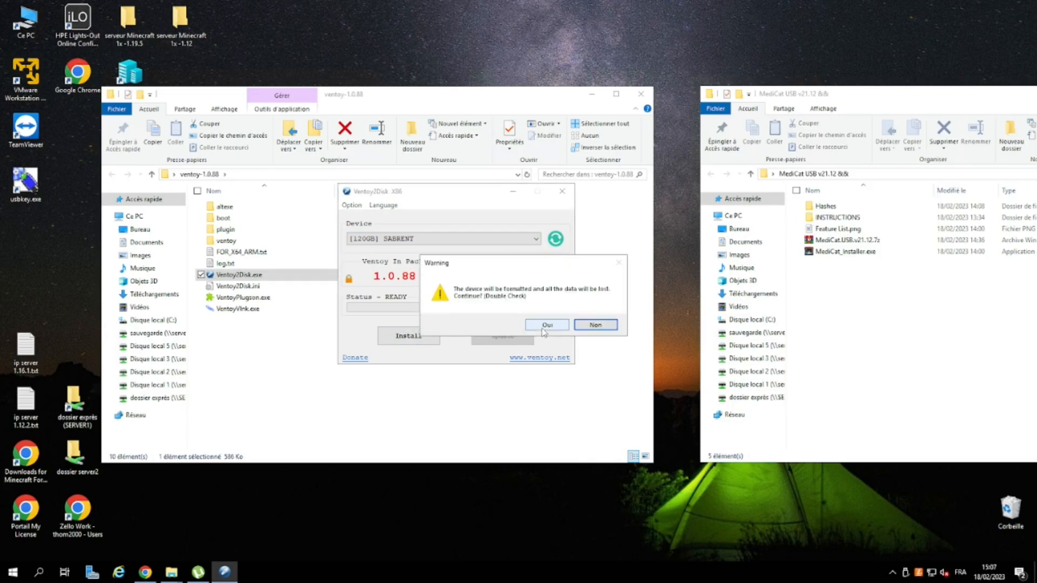
left_click(546, 326)
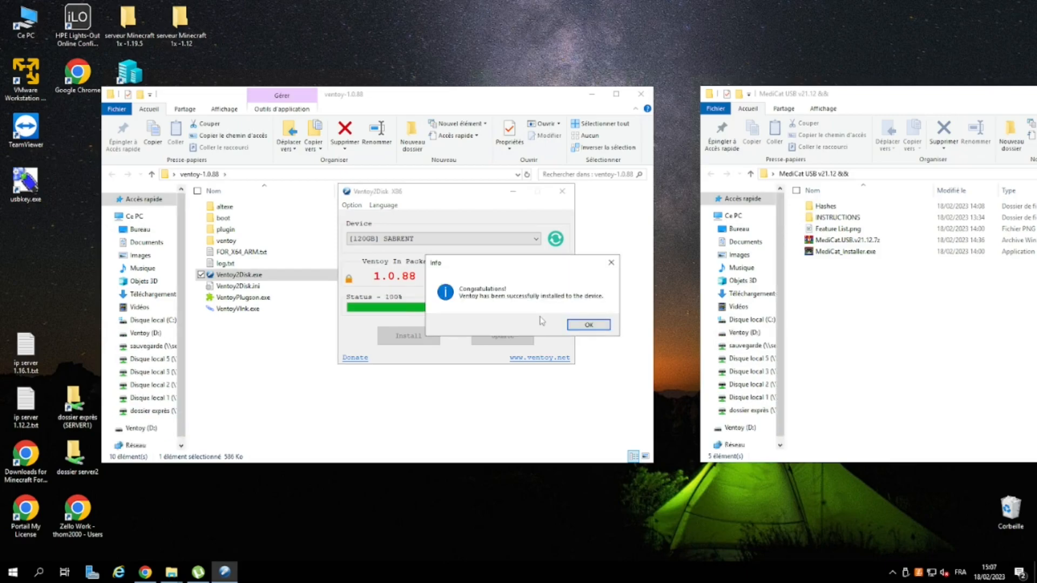
left_click(589, 324)
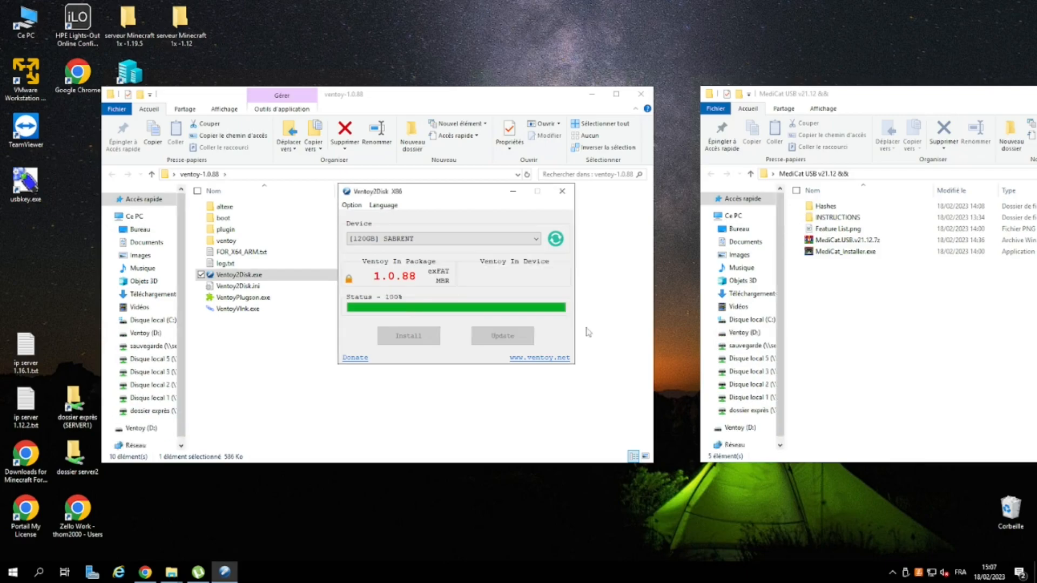
left_click(558, 192)
Inspect the contents of the Ventoy (D:) drive and its entry under Ce PC.
left_click(141, 333)
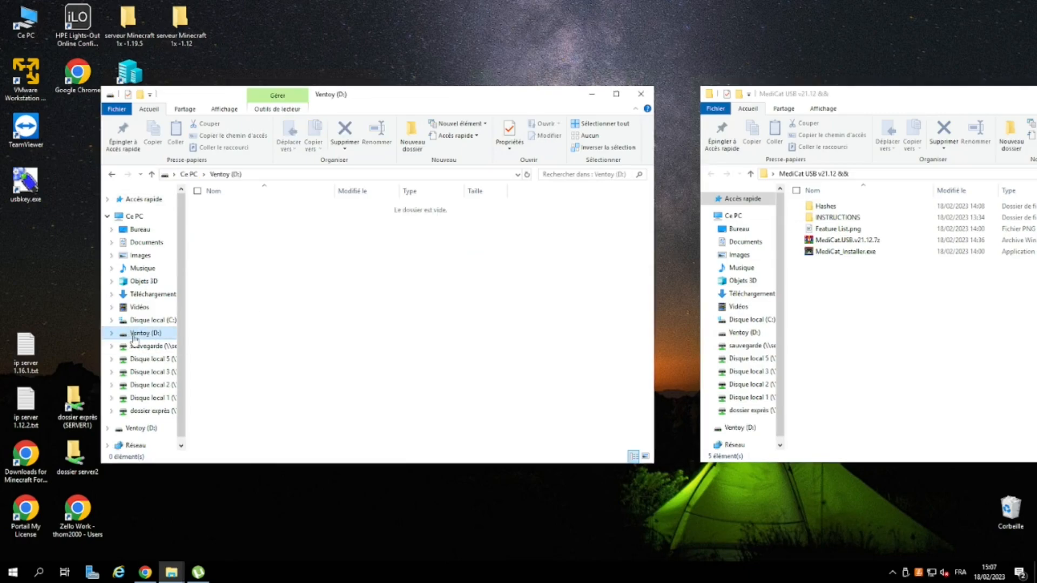
left_click(128, 218)
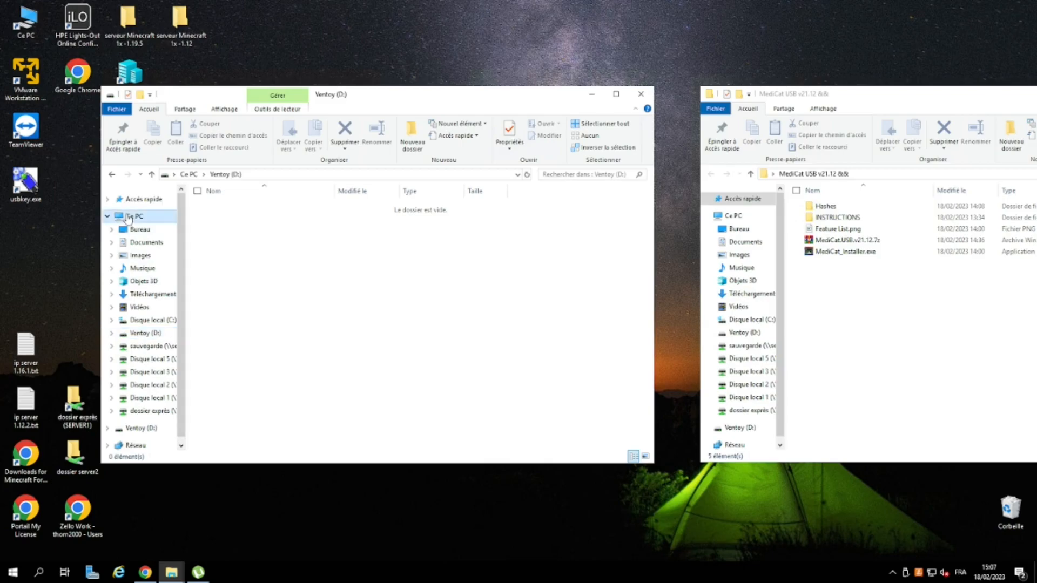
left_click(396, 332)
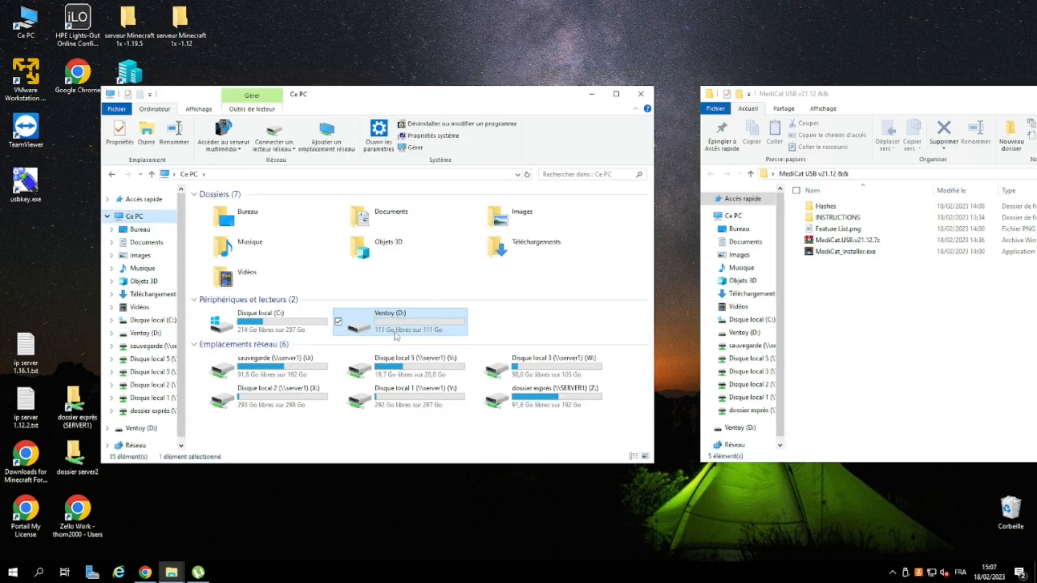
double_click(395, 331)
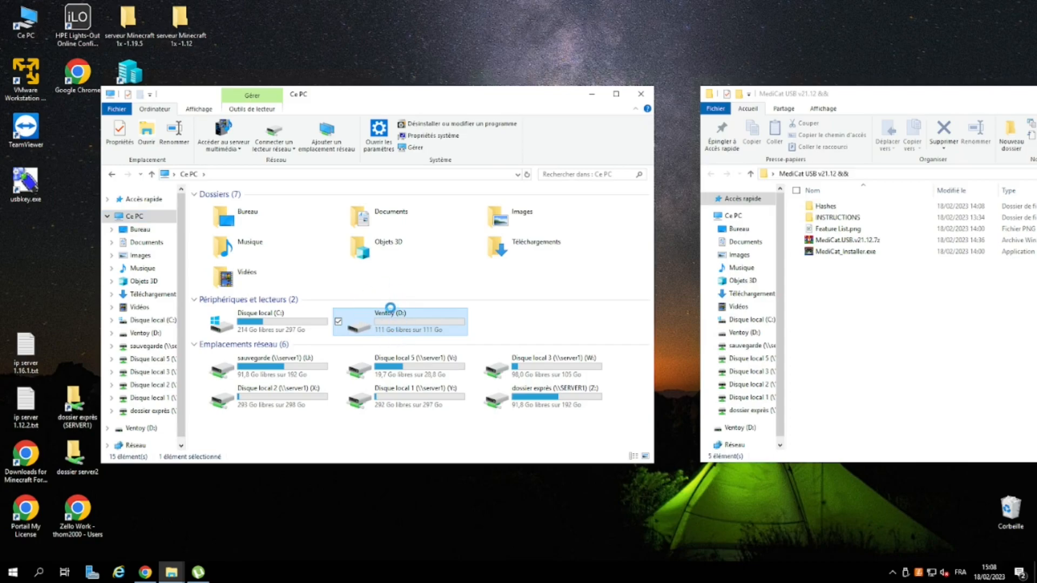
Quick-format the Ventoy (D:) drive with the NTFS file system, keeping the volume name Ventoy, and close the format dialog.
right_click(391, 313)
left_click(219, 491)
left_click(183, 307)
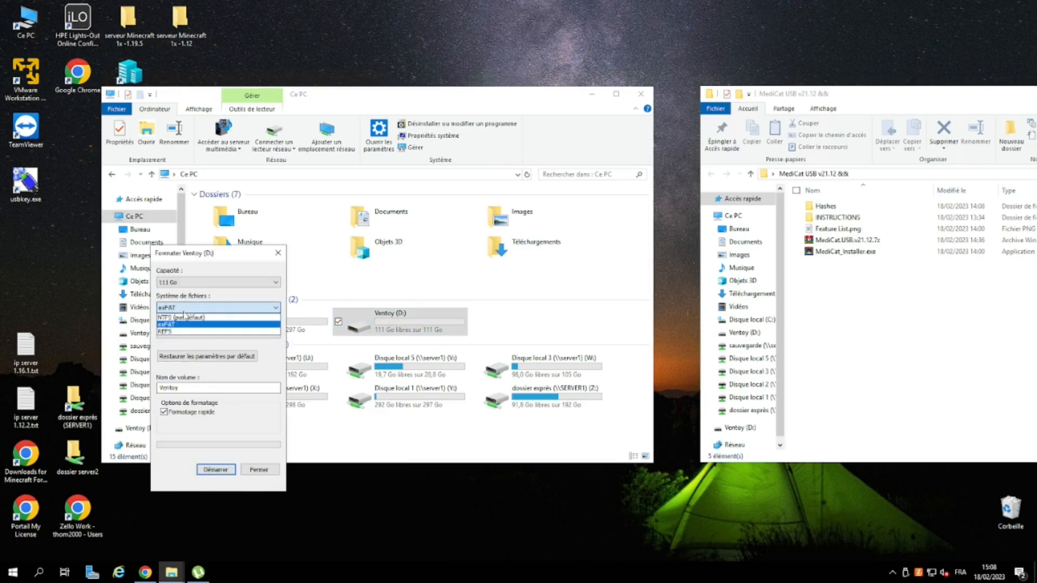
left_click(176, 317)
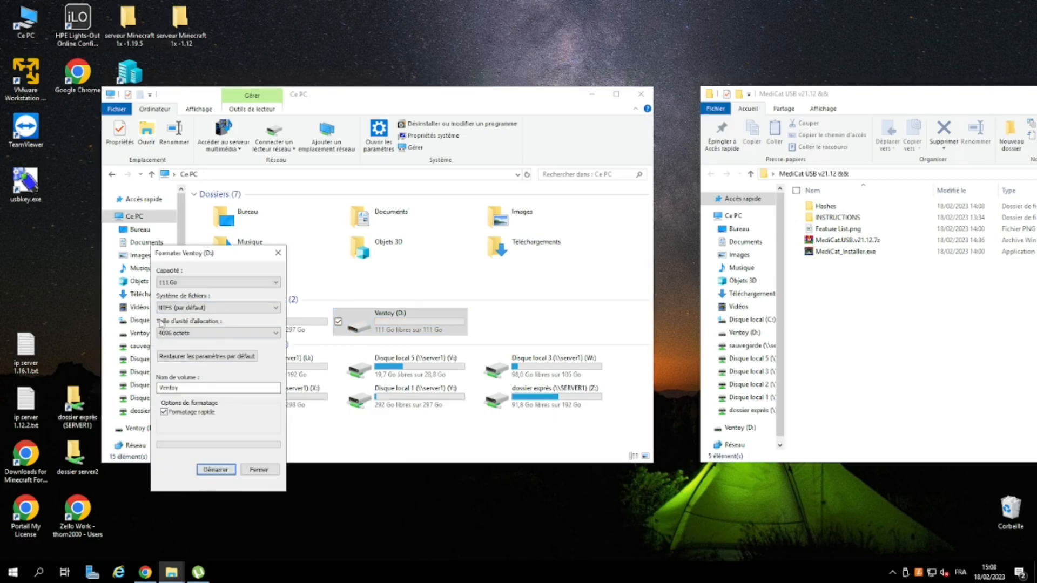
left_click(216, 470)
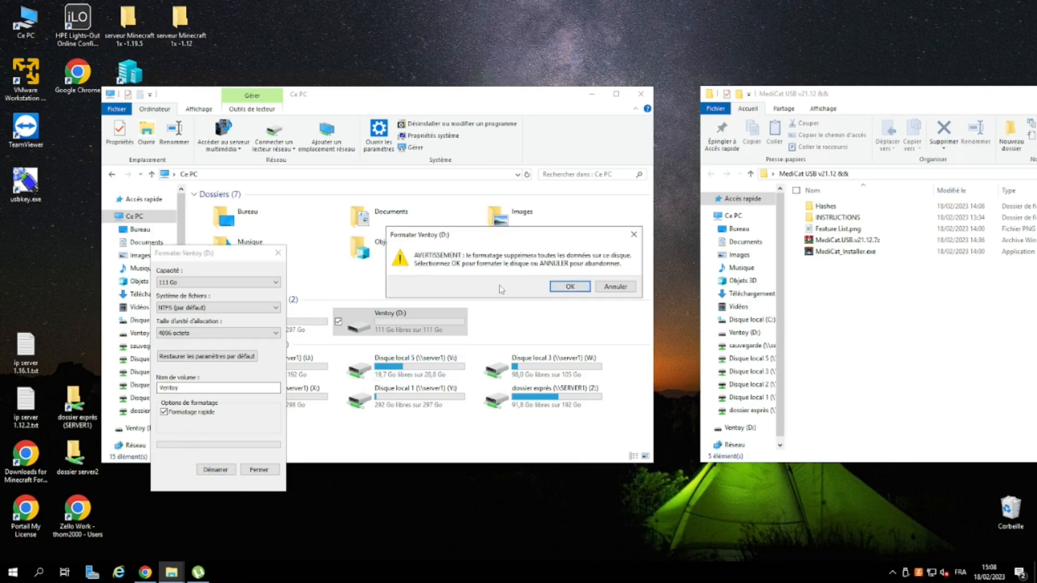
left_click(570, 287)
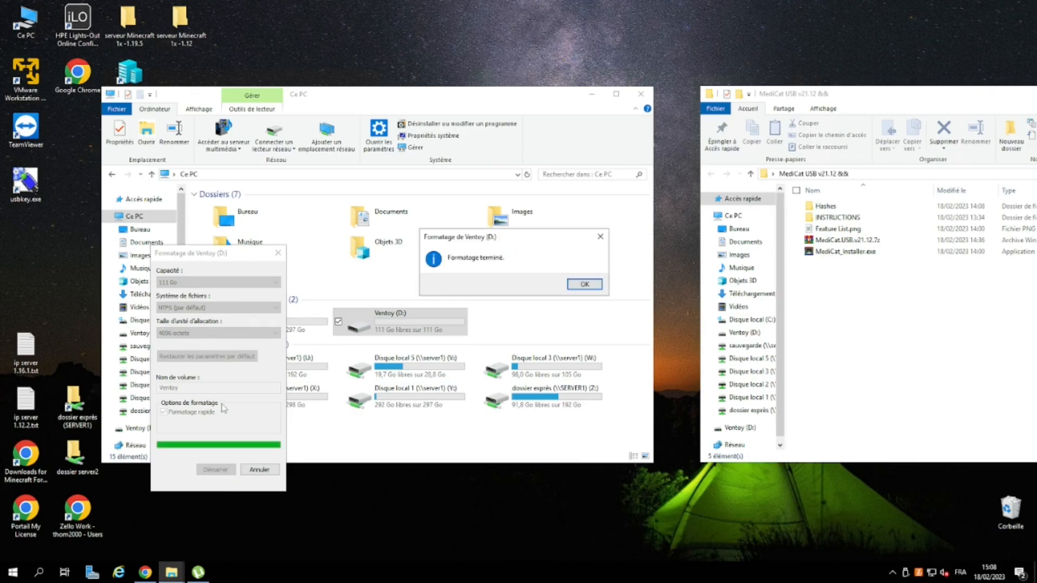
left_click(582, 287)
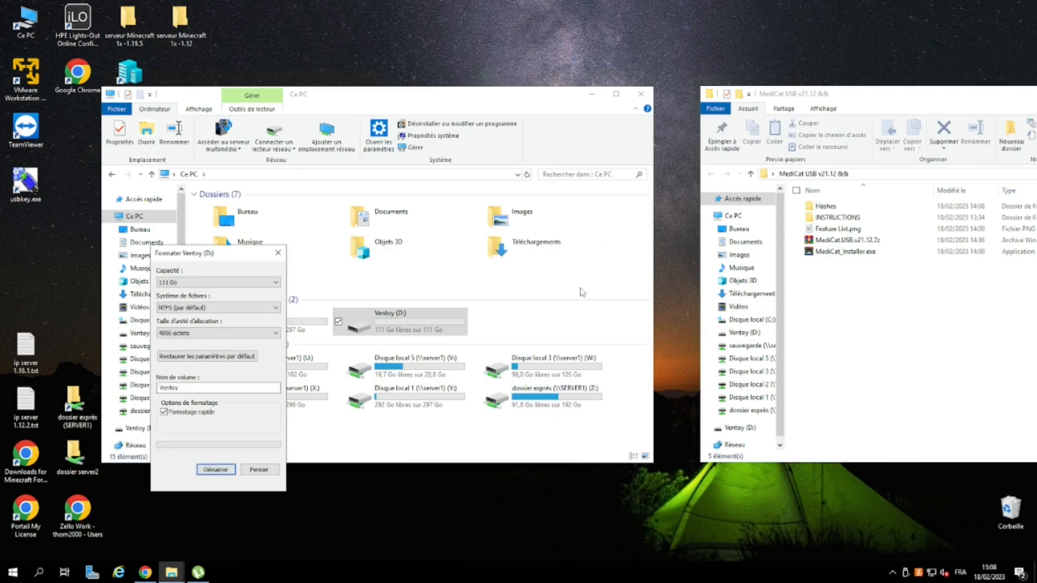
left_click(265, 470)
Open the Ventoy (D:) drive and the MediCat.USB.v21.12.7z archive, arranging the two windows side by side.
double_click(396, 327)
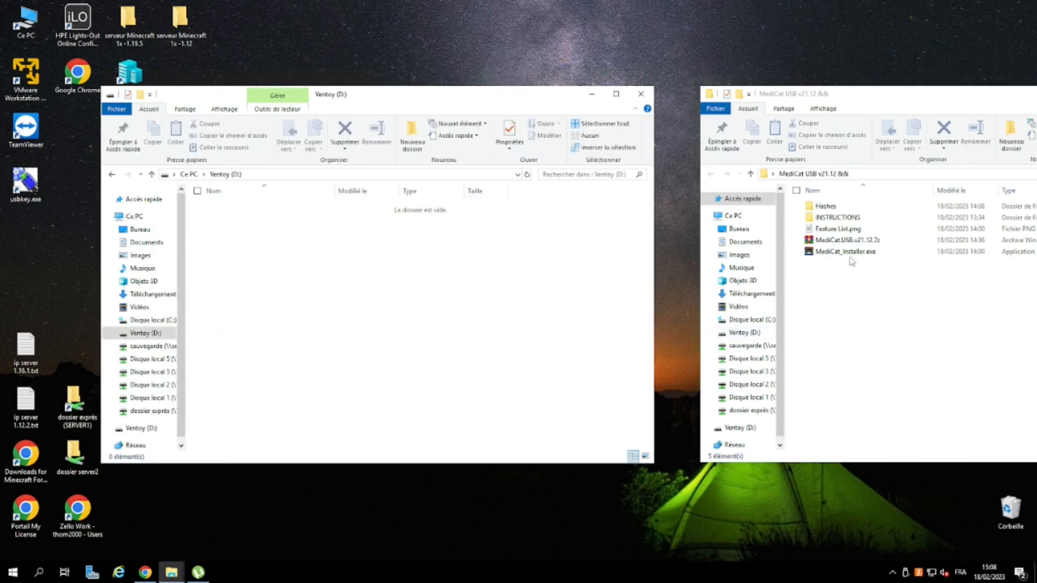
left_click(843, 243)
double_click(843, 243)
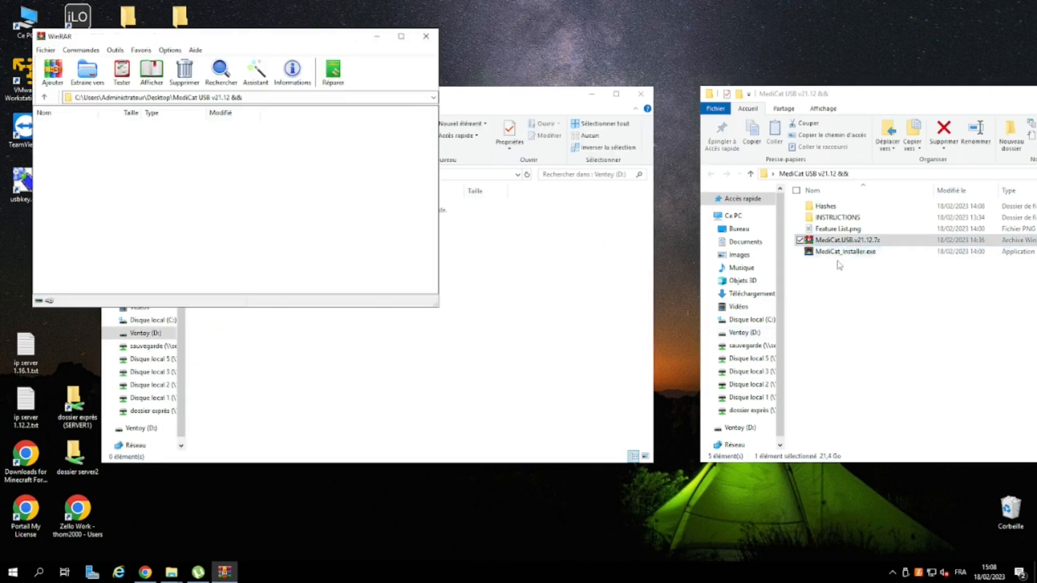
left_click_drag(270, 38, 938, 116)
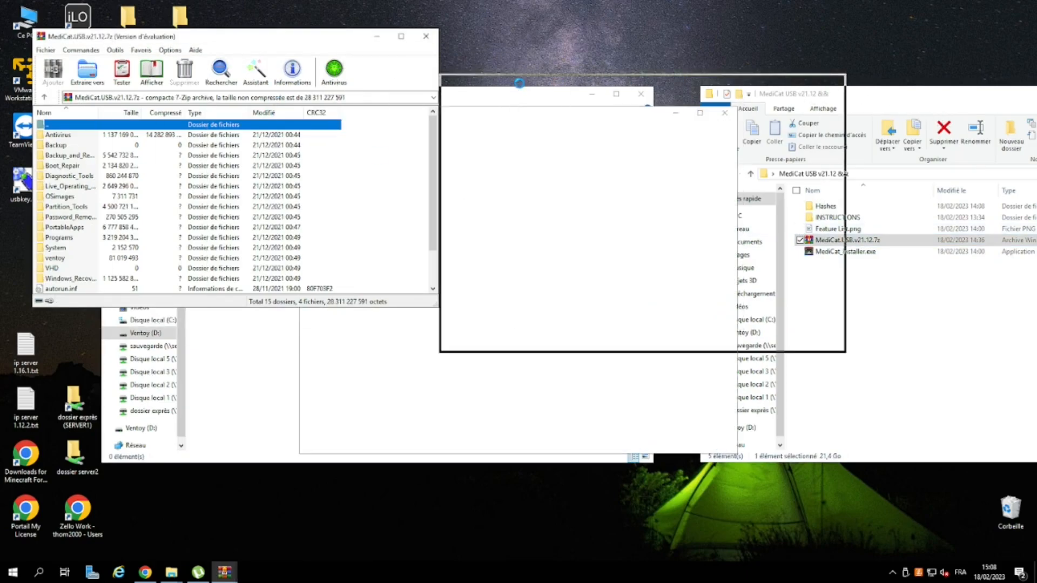
left_click(618, 179)
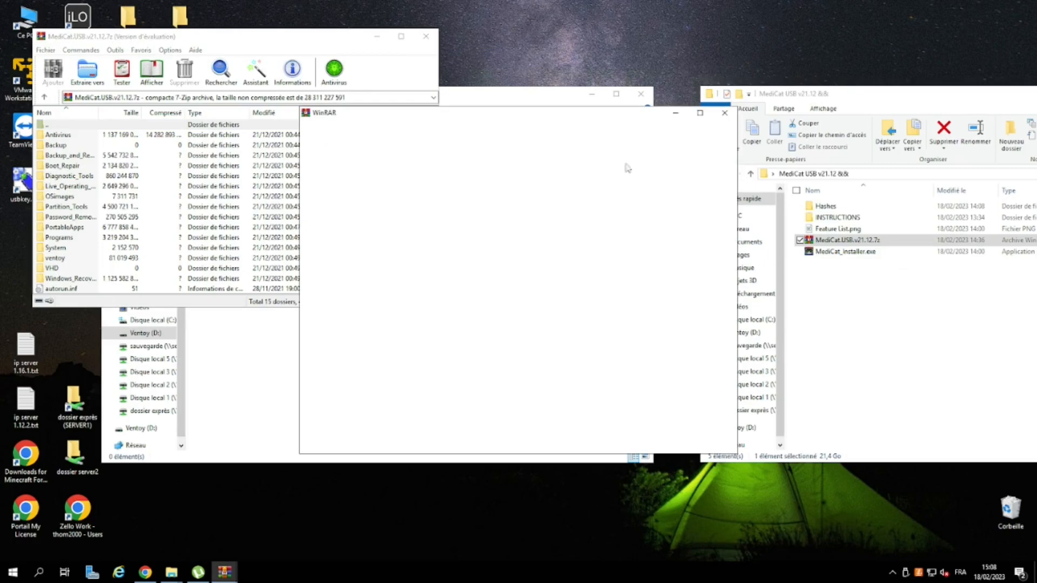
left_click(724, 113)
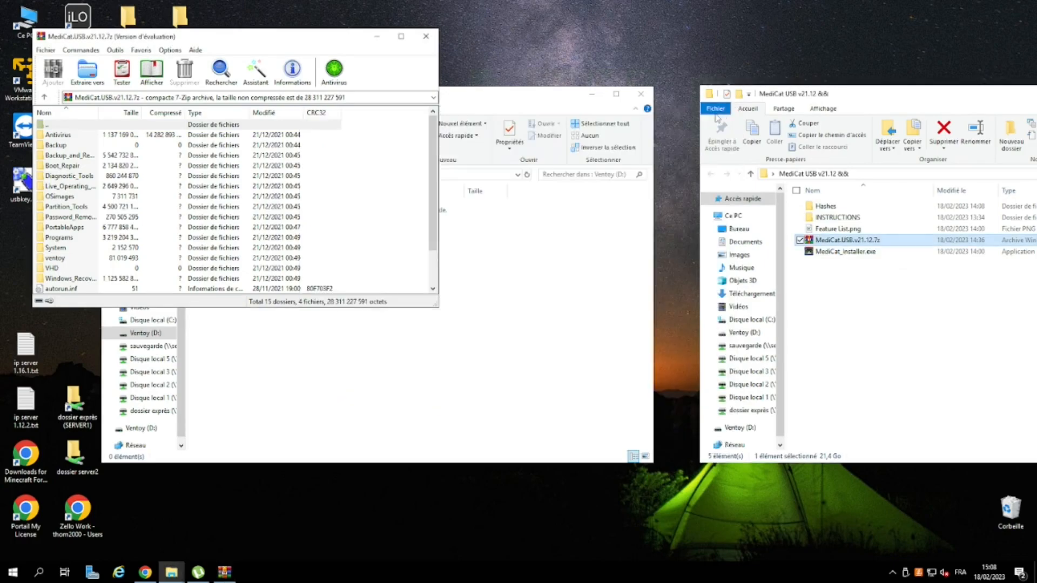
left_click_drag(270, 39, 967, 130)
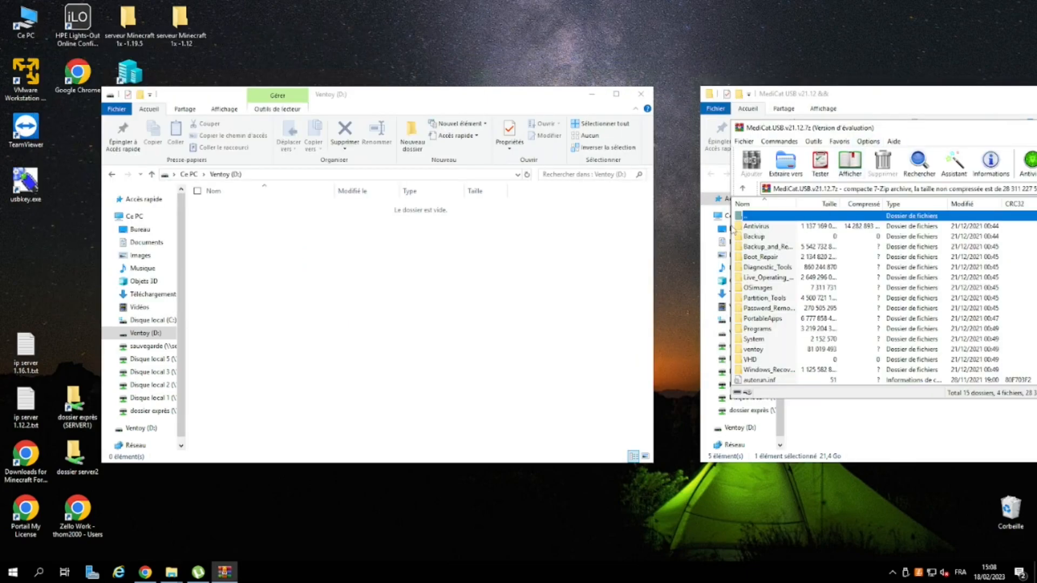
Start extracting all folders and files of MediCat.USB.v21.12.7z to the Ventoy (D:) drive, and cancel the extraction.
left_click(739, 226)
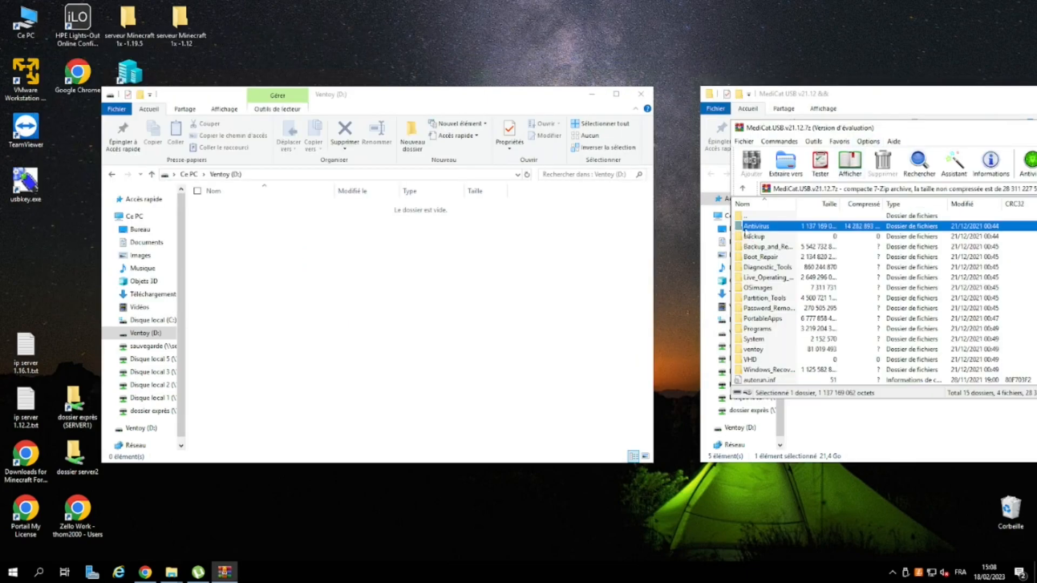
left_click_drag(921, 129, 755, 149)
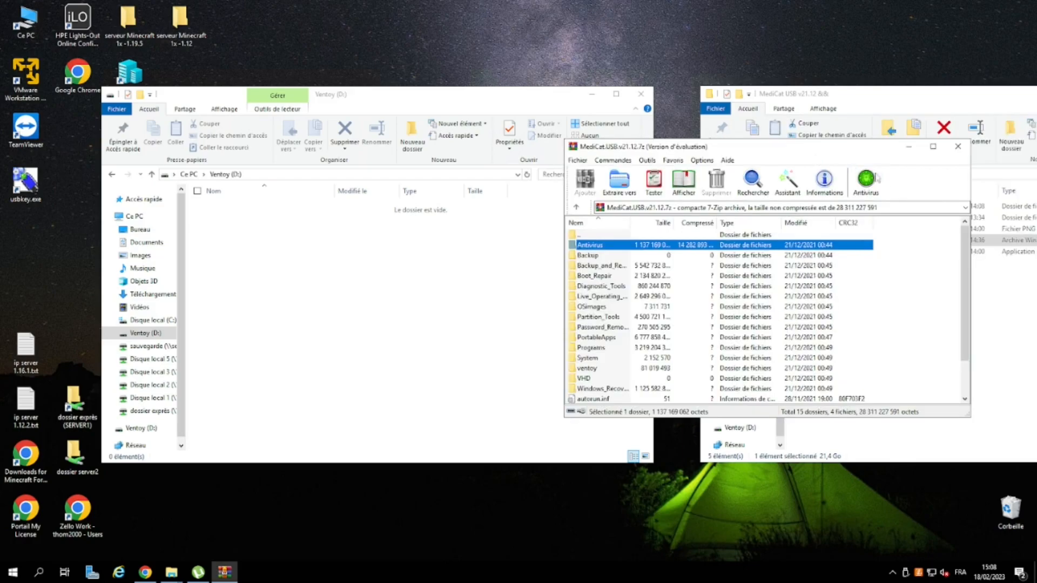
left_click_drag(909, 246, 390, 343)
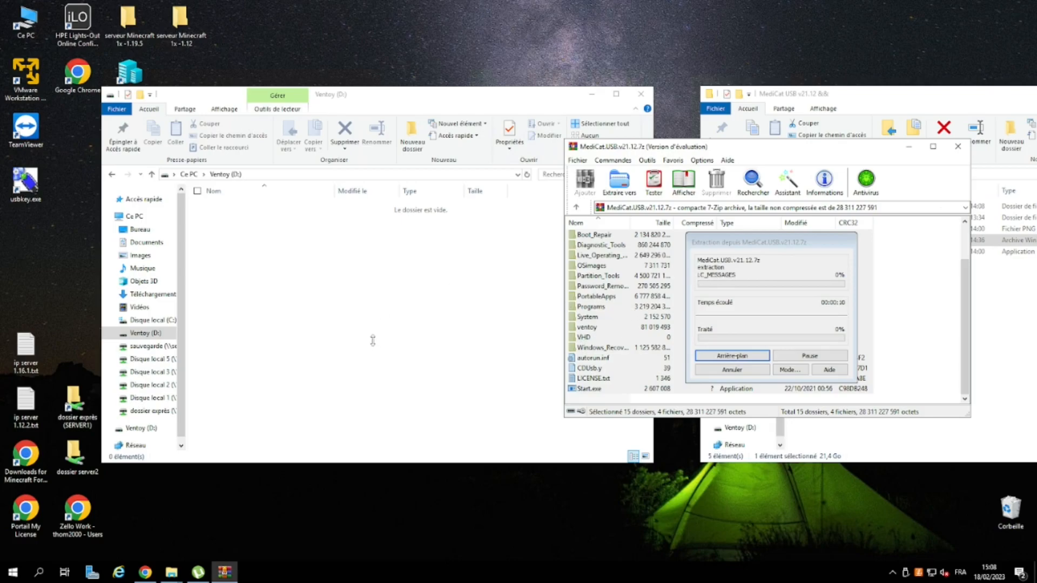
left_click(724, 371)
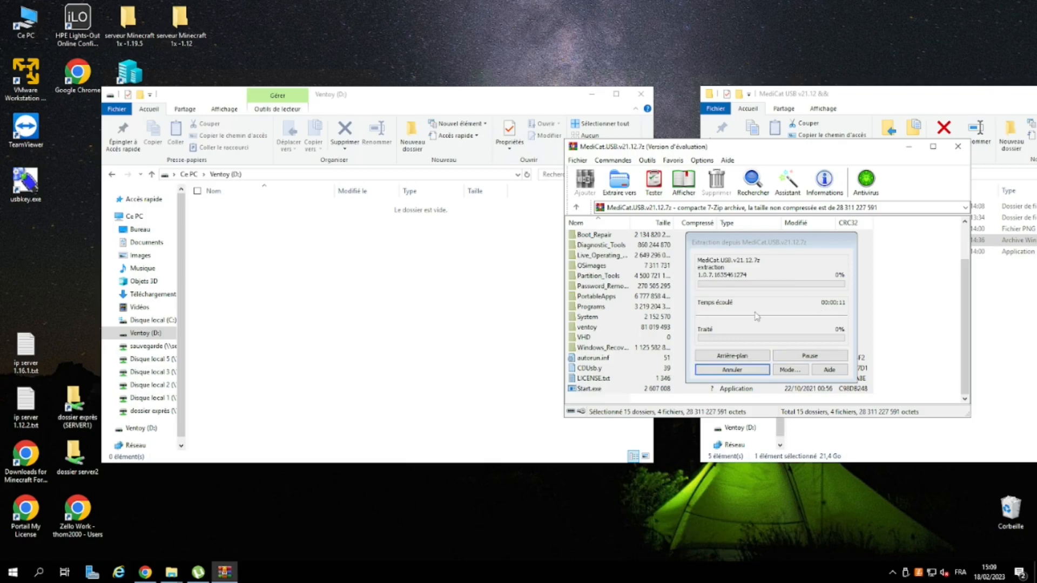
left_click_drag(750, 305, 448, 167)
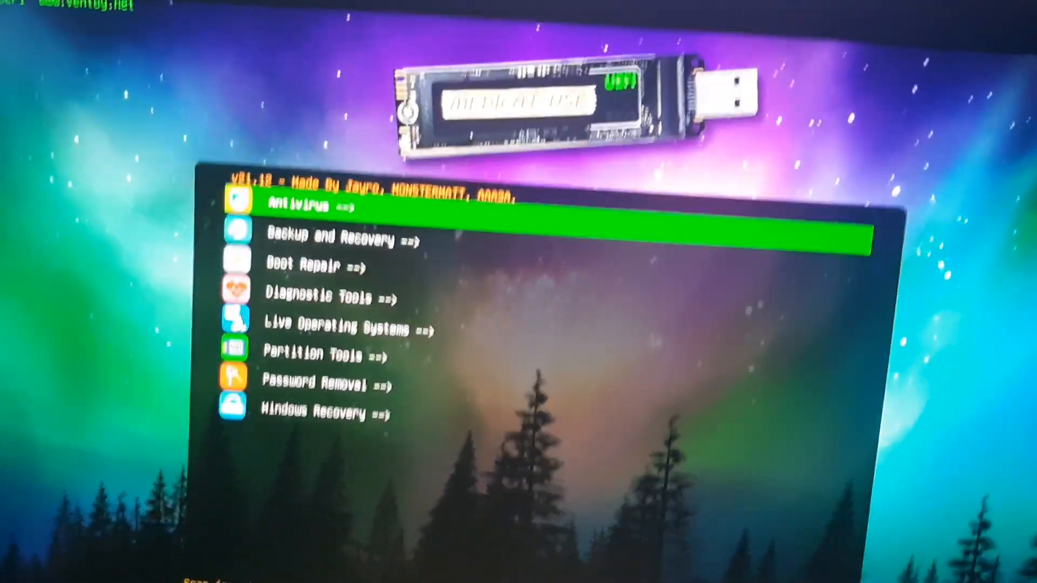
Browse the MediCat boot menu categories from Antivirus to Password Removal and read their descriptions.
key("Down")
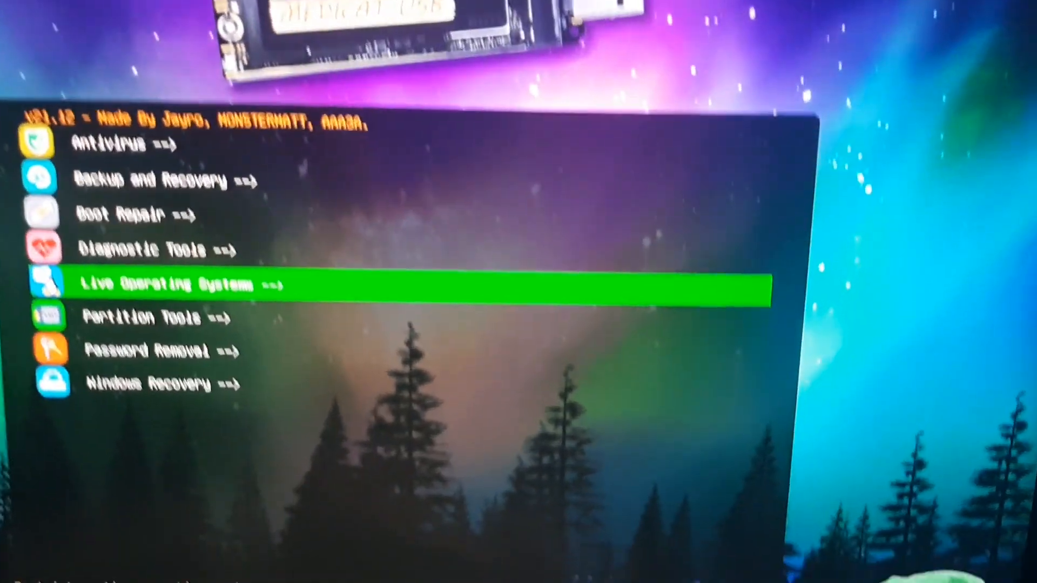
key("Up")
key("Up")
key("Up")
key("Up")
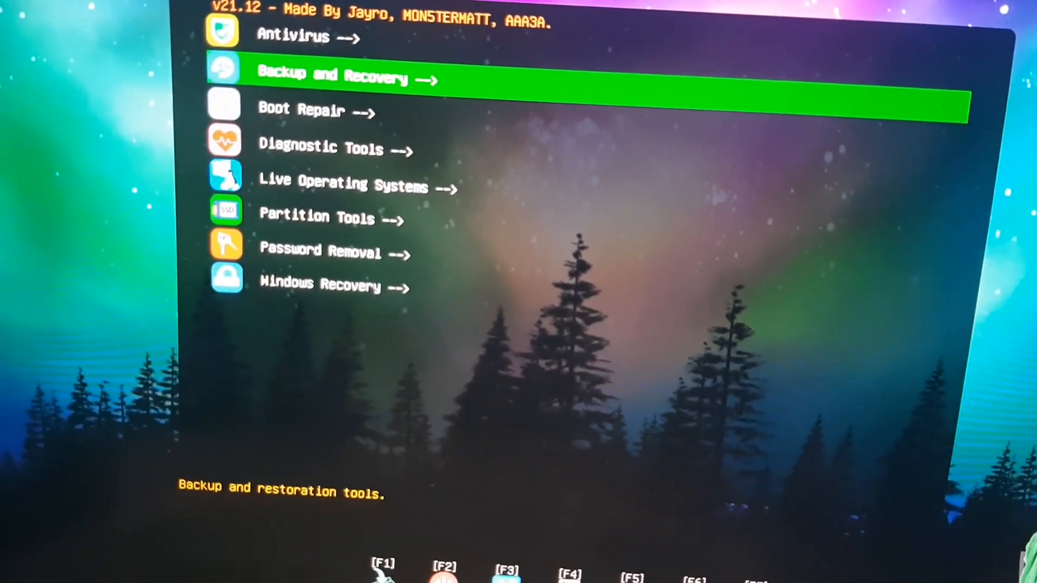
key("Down")
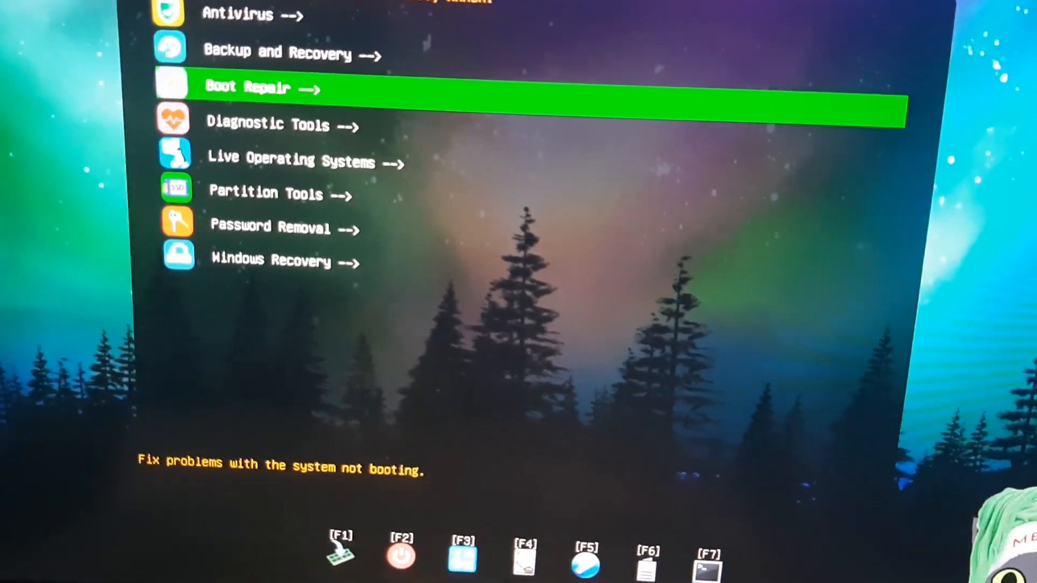
key("Down")
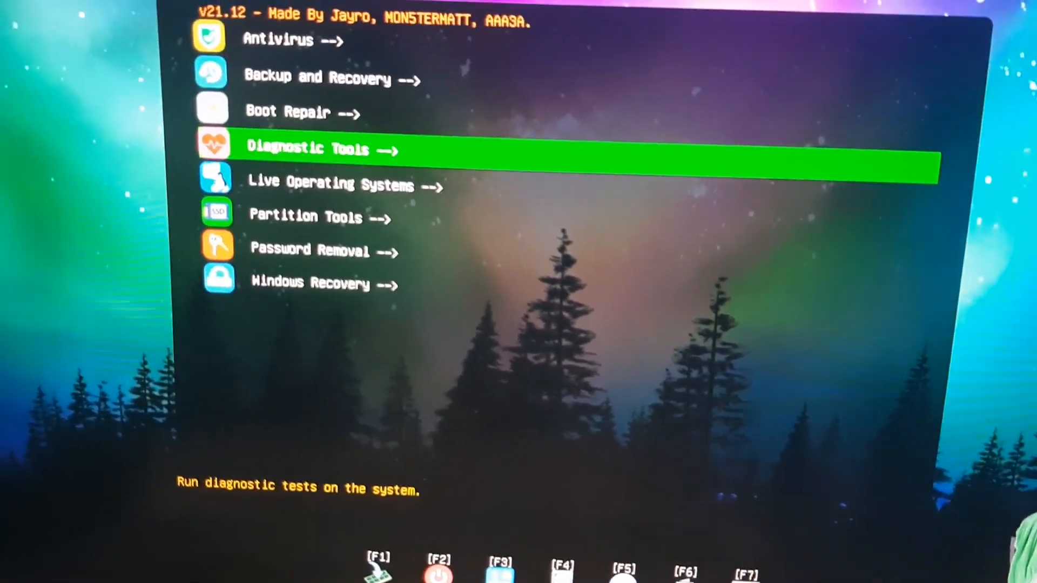
key("Down")
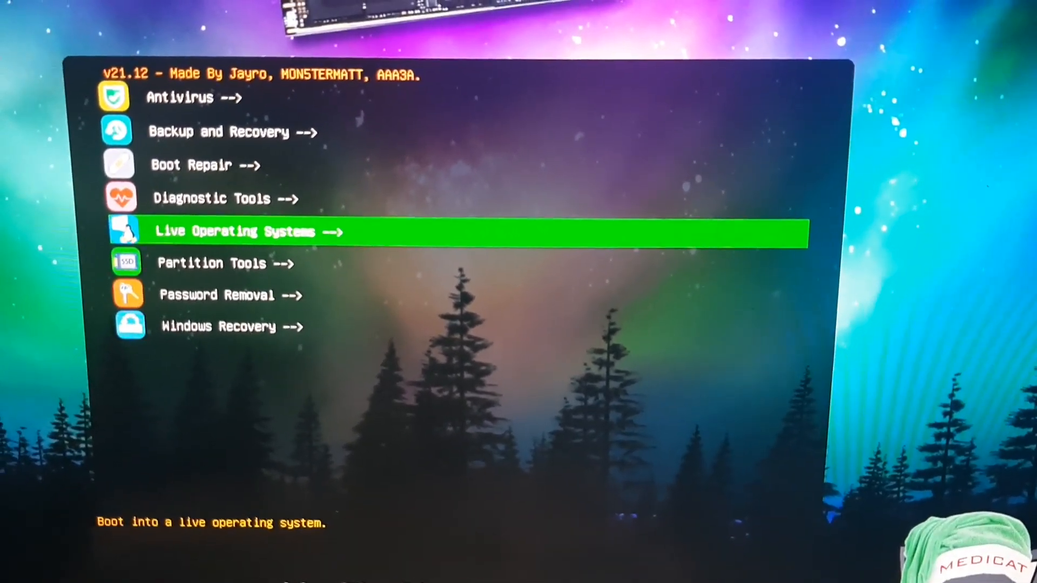
key("Down")
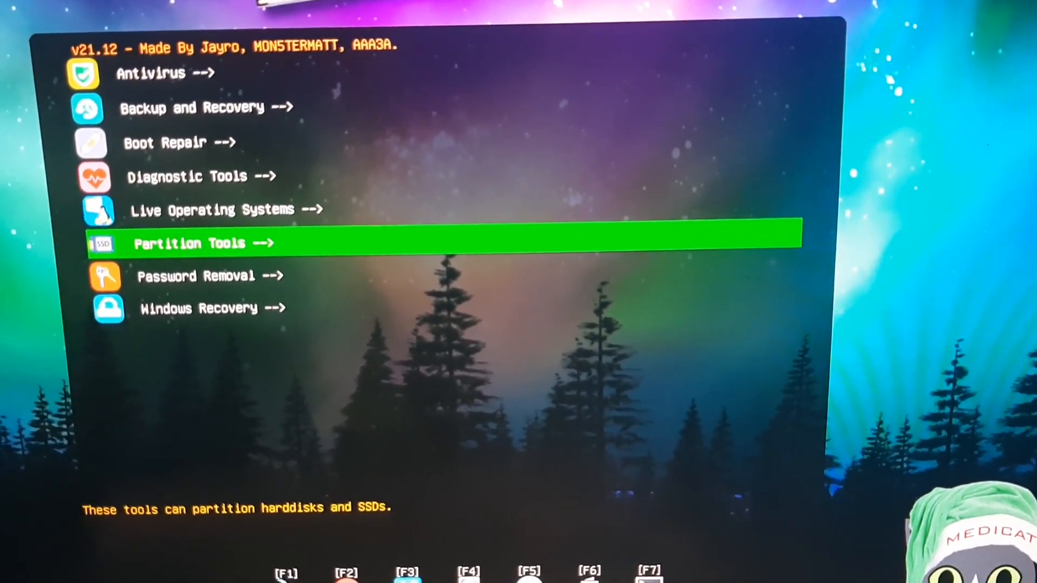
key("Down")
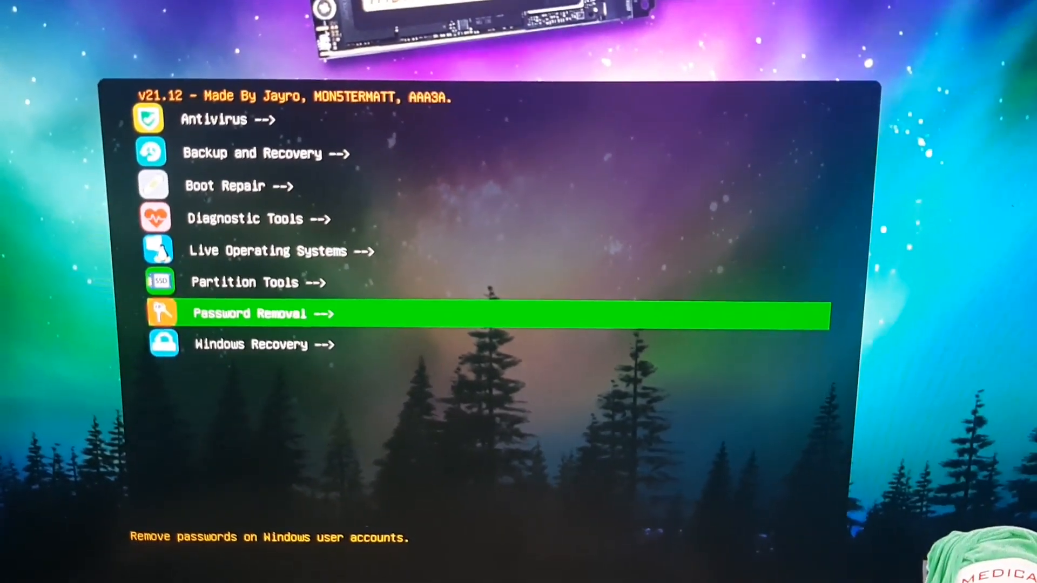